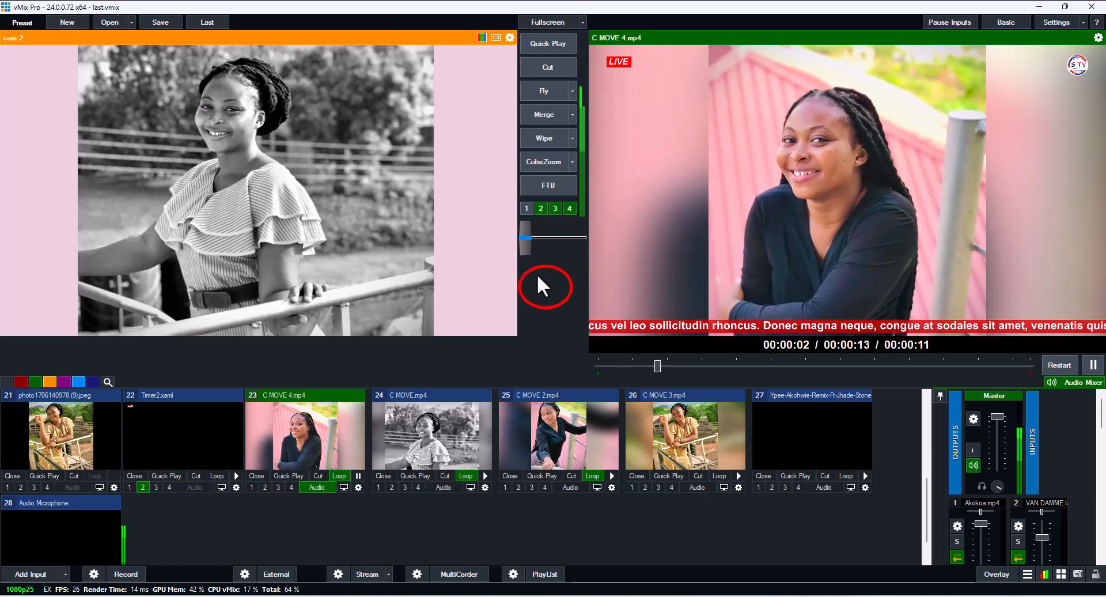
- Cut the live output to cam 1, cam 2 and cam 3 in turn using their assigned shortcuts
key(1)
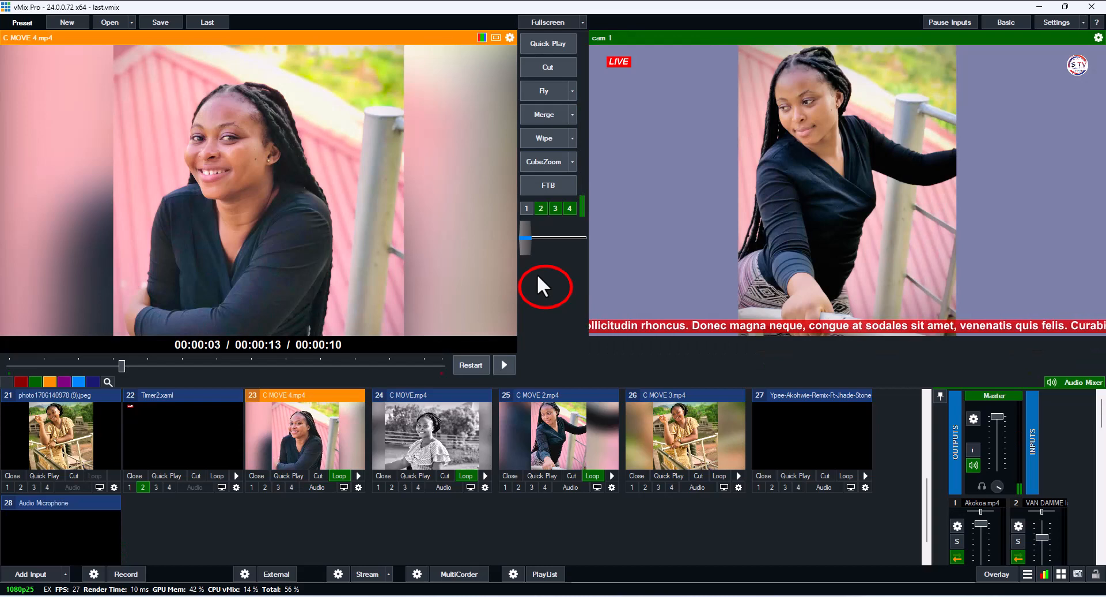
key(2)
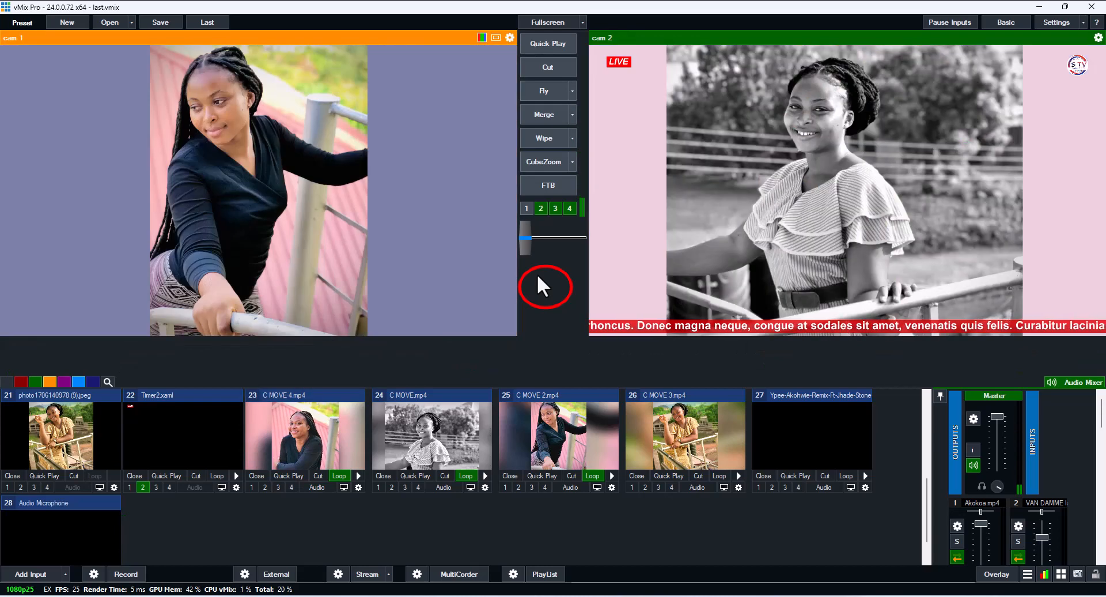
key(3)
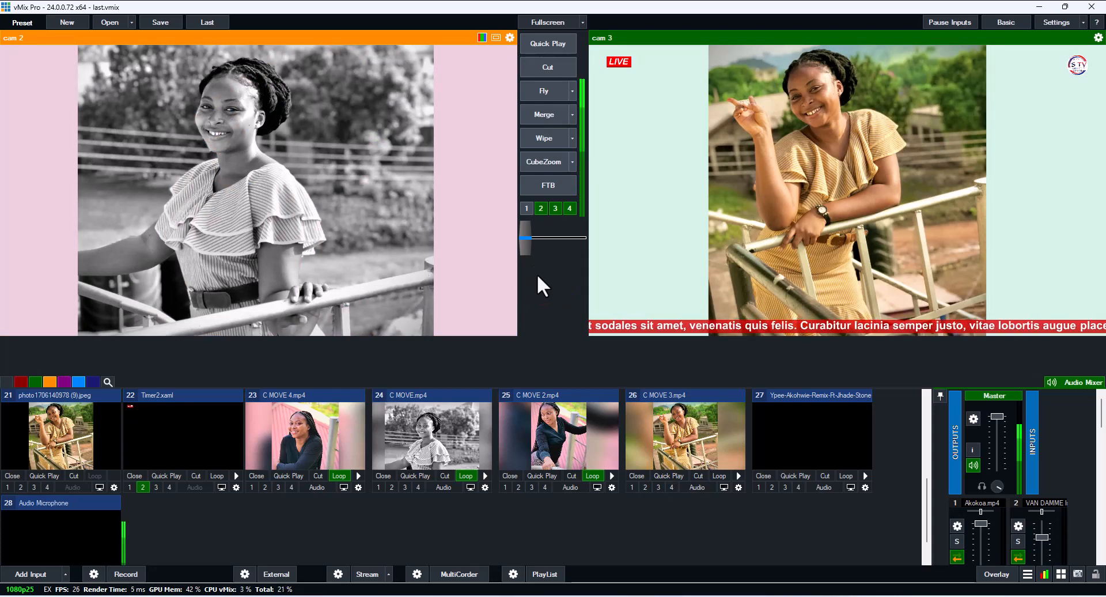
key(1)
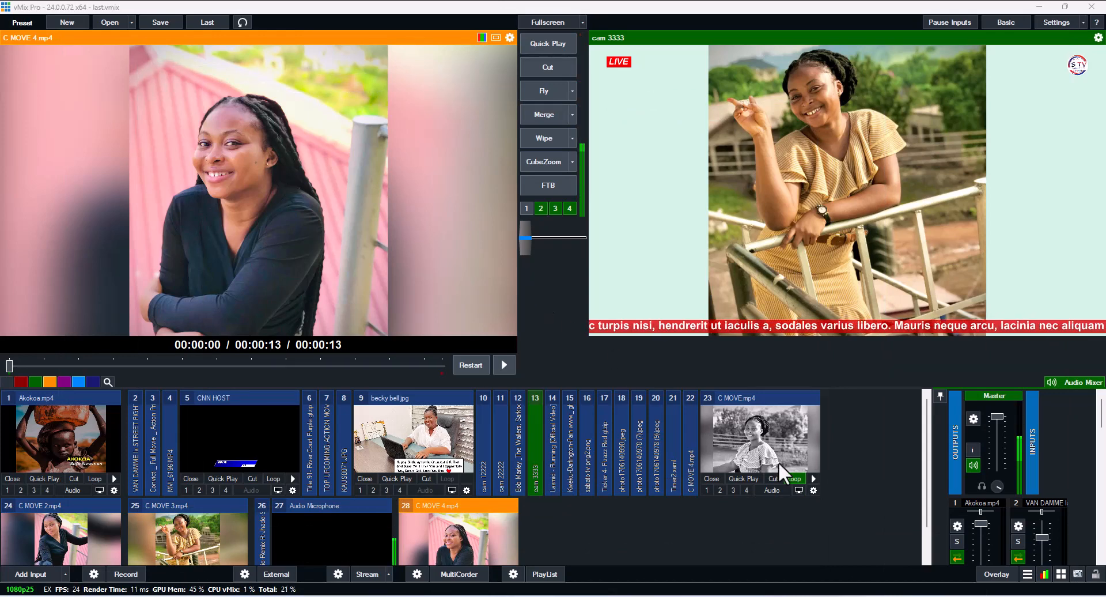
- Preview the C MOVE.mp4 clip in input 23, restart it from the beginning and rename the input CAM 1
click(787, 422)
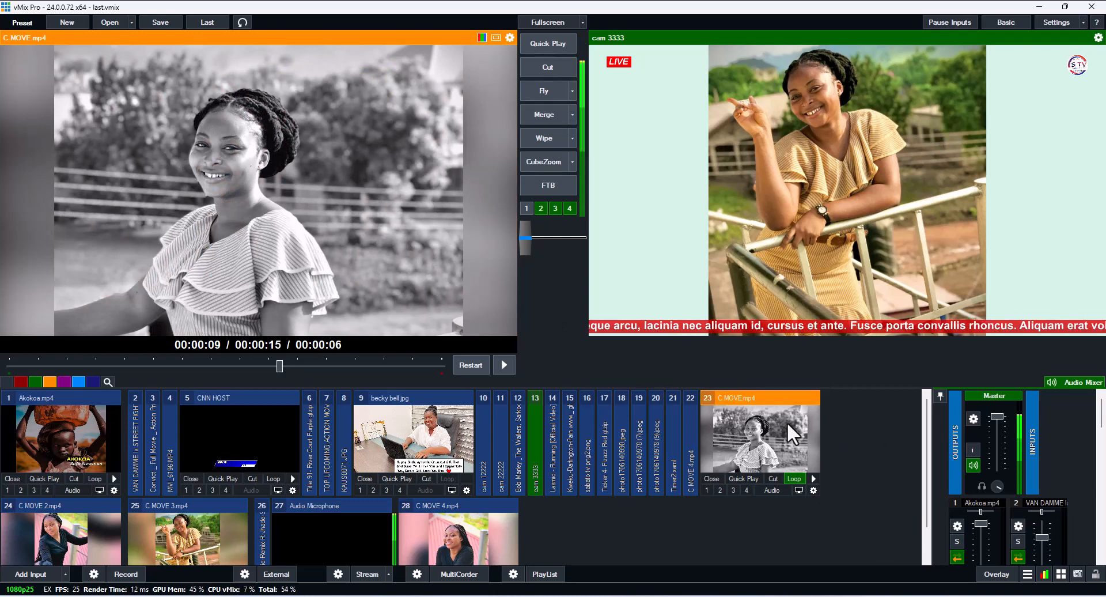
click(464, 365)
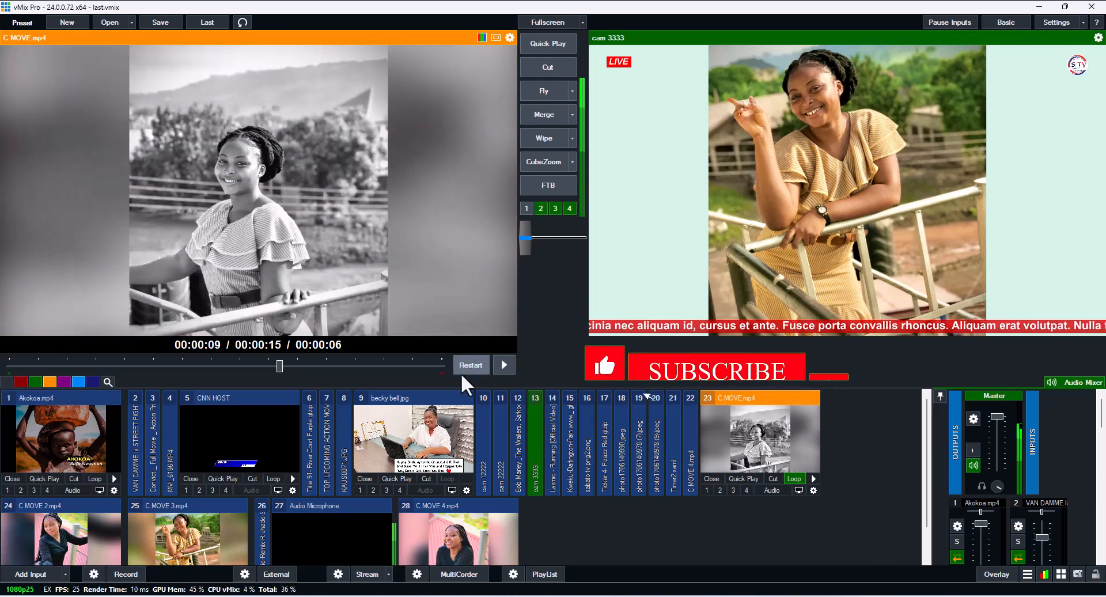
right_click(749, 434)
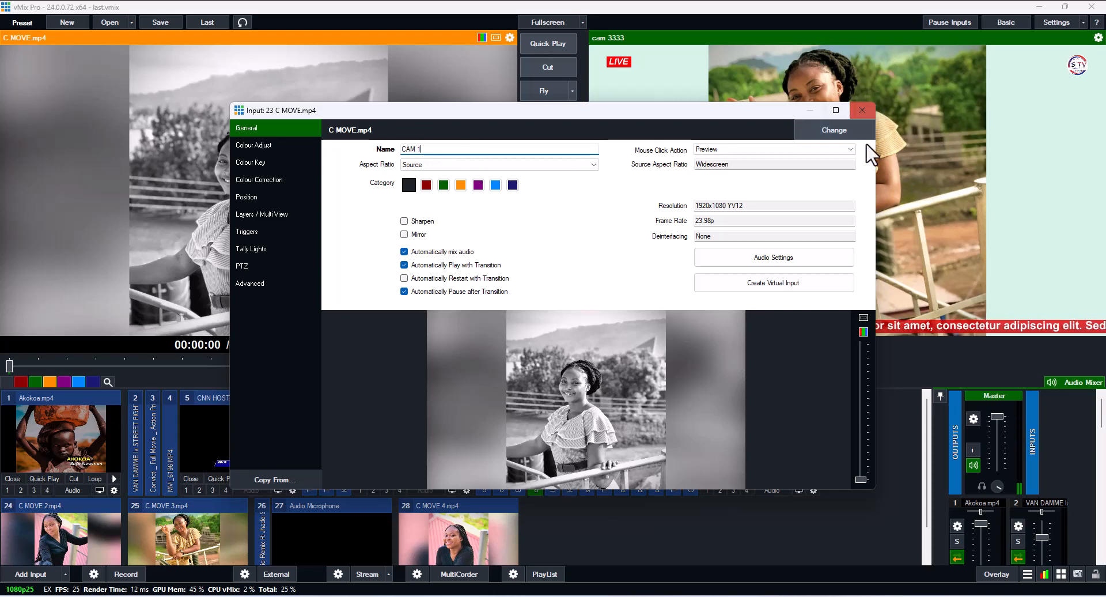
text(CAM 1)
key(Return)
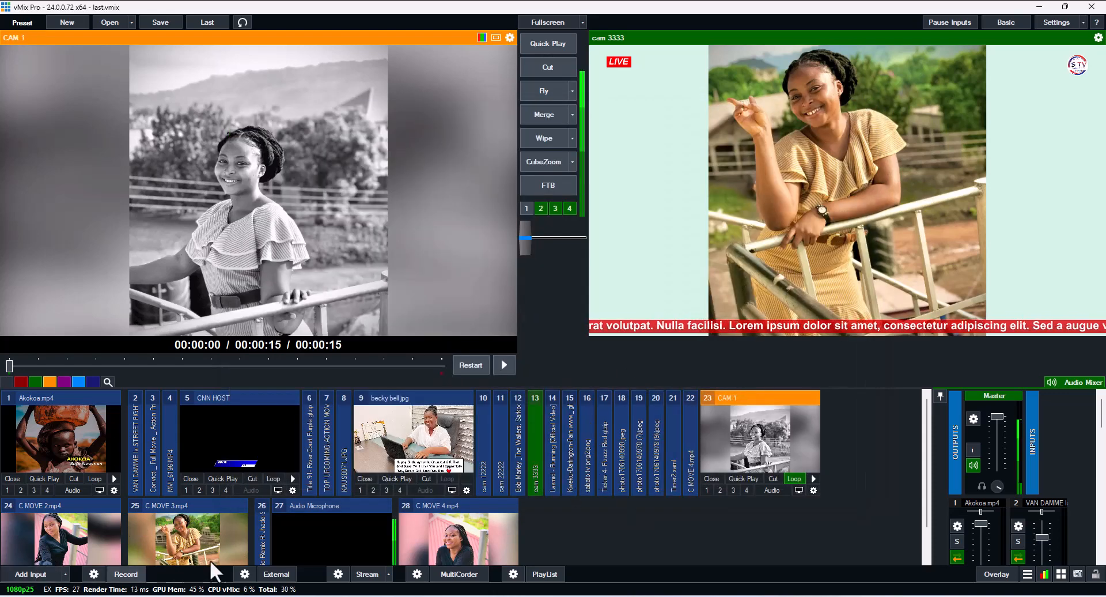
- Rename input 28, the C MOVE 4.mp4 clip, as CAM 2
click(433, 525)
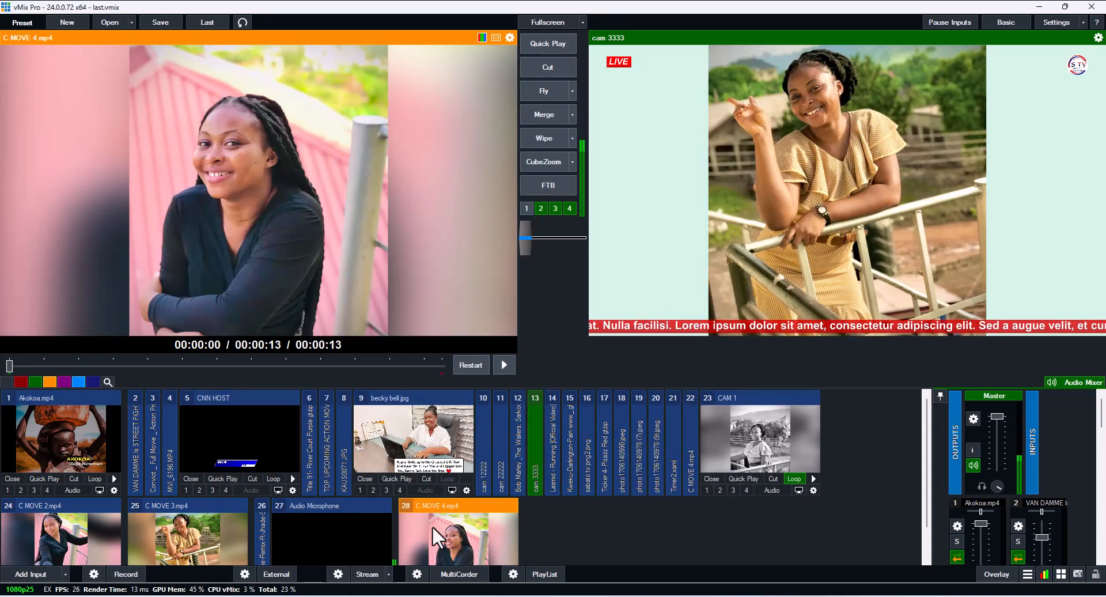
right_click(433, 526)
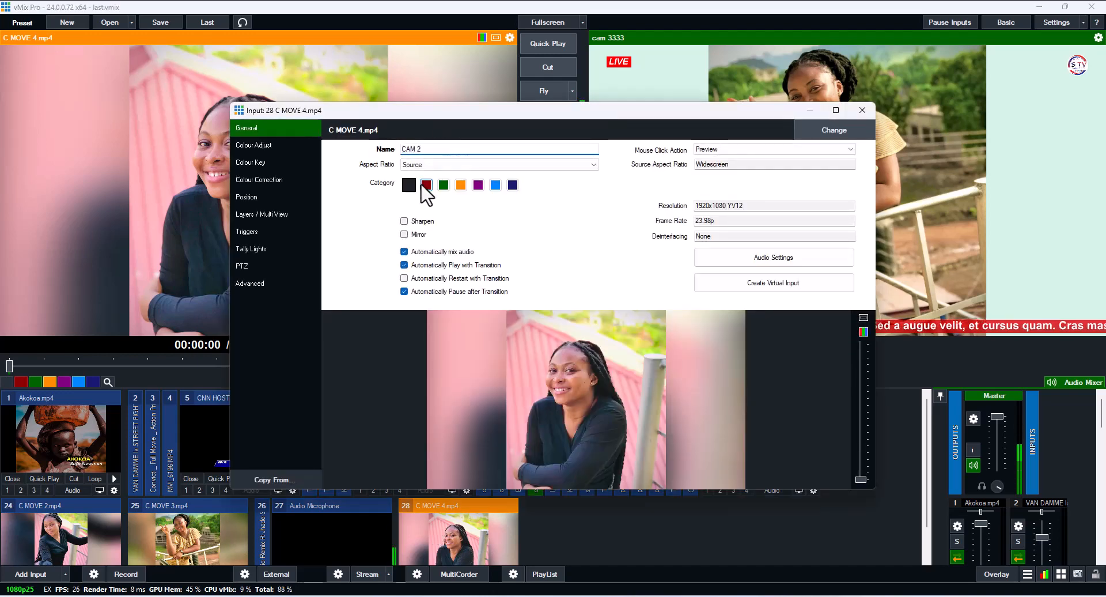
click(863, 110)
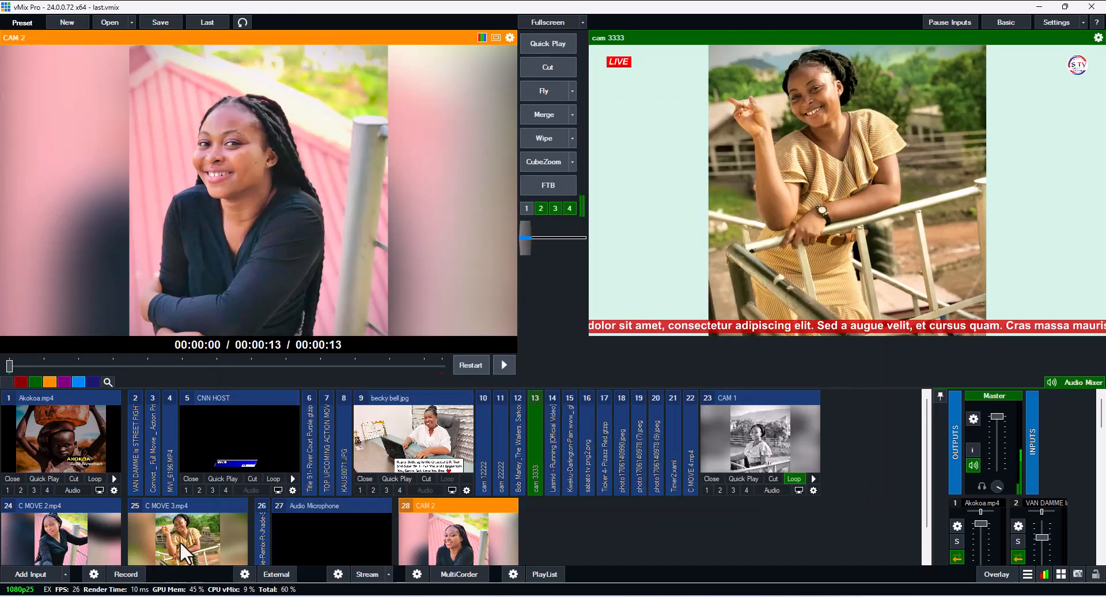
- Rename input 25, the C MOVE 3.mp4 clip, as CAM 3
click(187, 550)
right_click(187, 550)
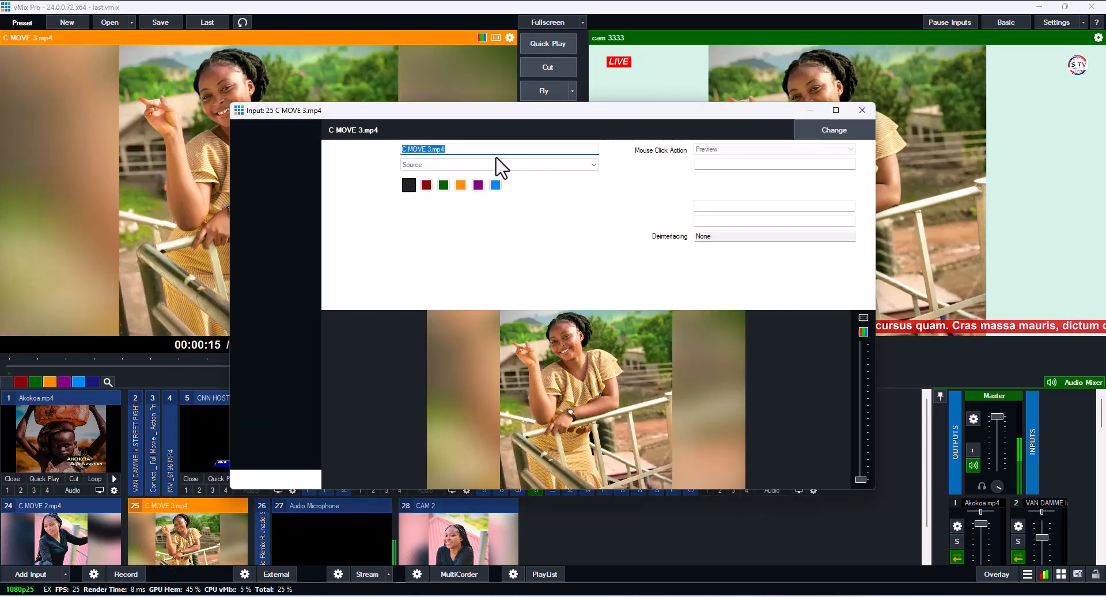
text(CAM)
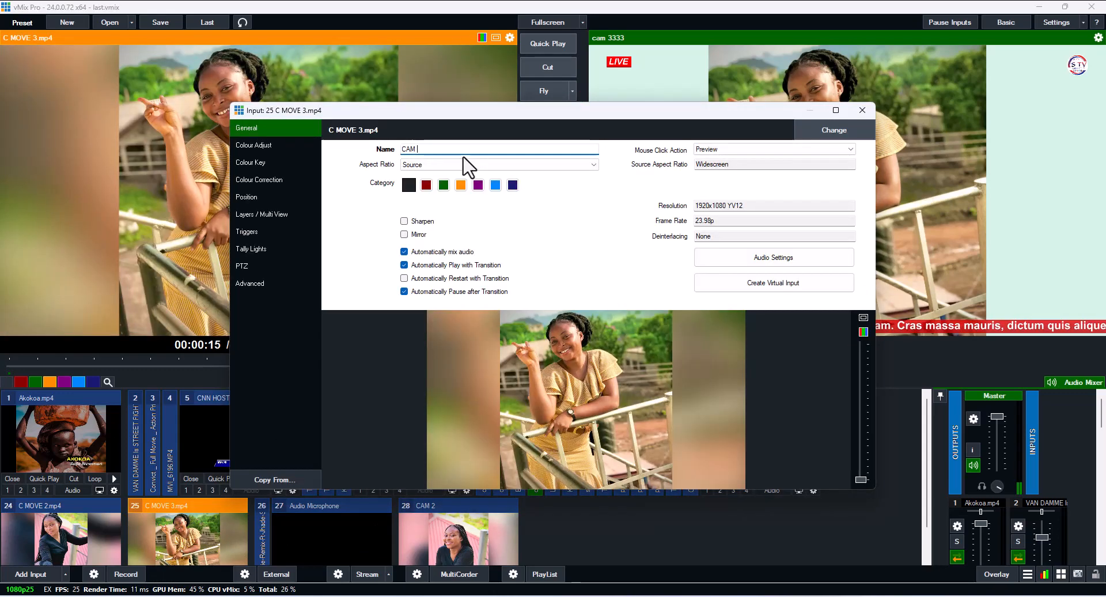
text( 3)
click(863, 110)
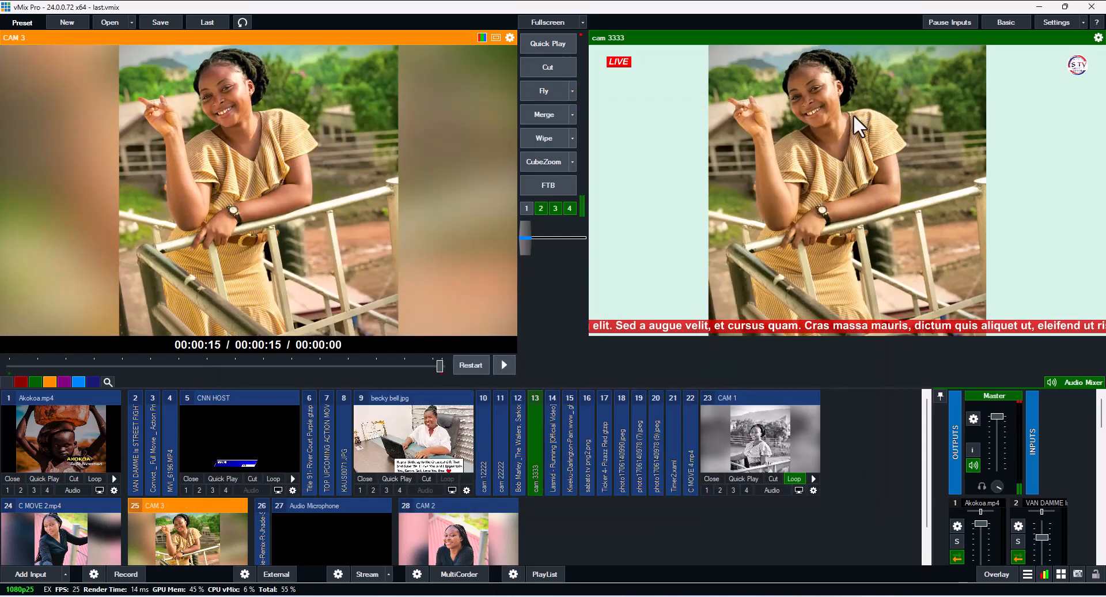
- Rename input 24, the C MOVE 2.mp4 clip, as CAM 4
click(49, 536)
right_click(61, 527)
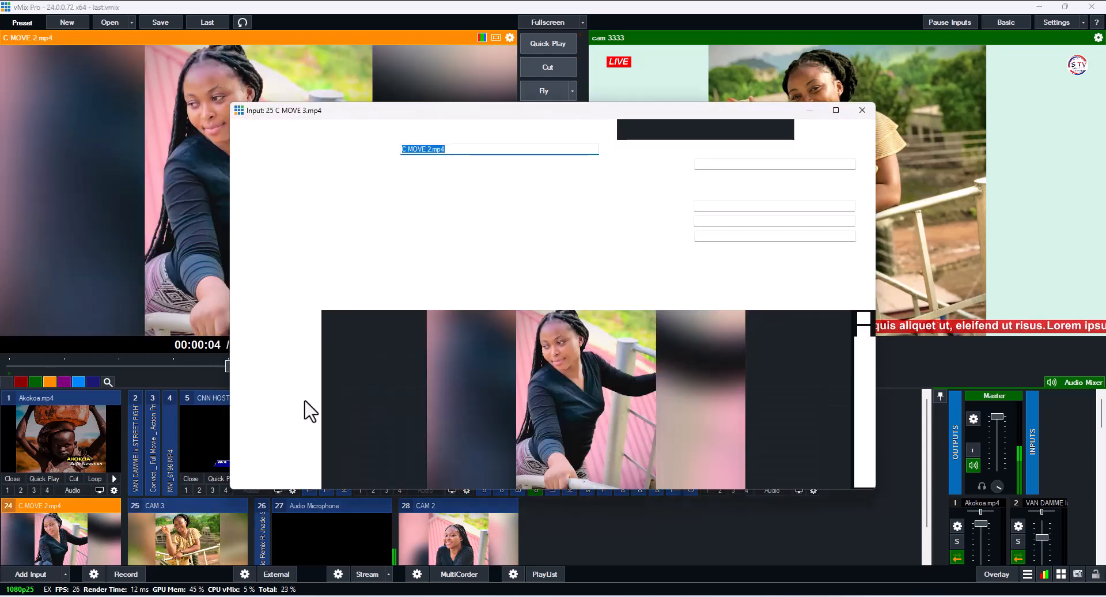
text(CAM 4)
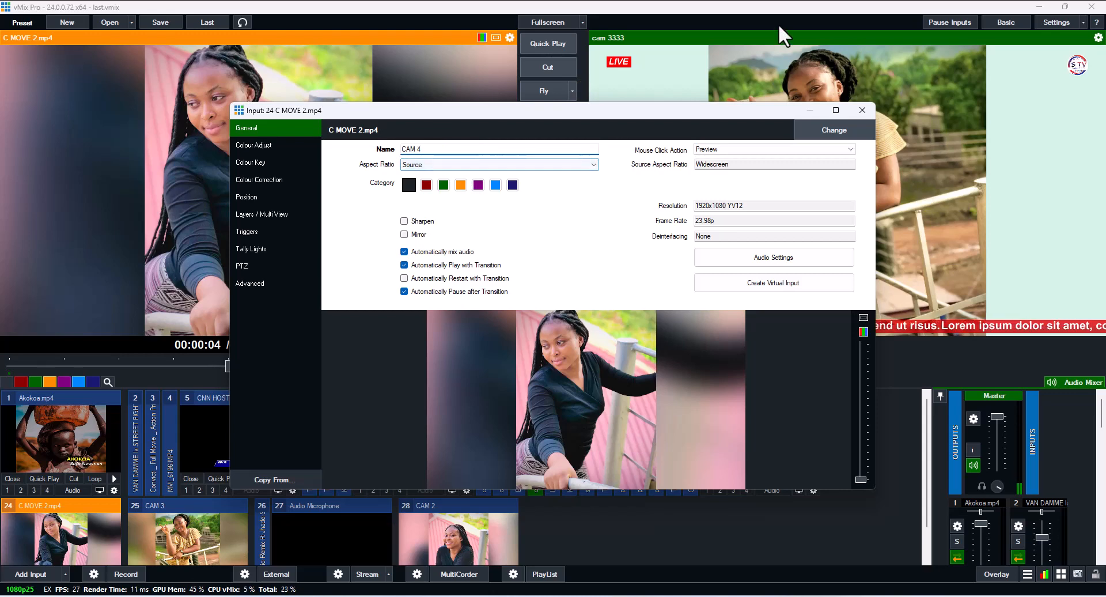
click(862, 110)
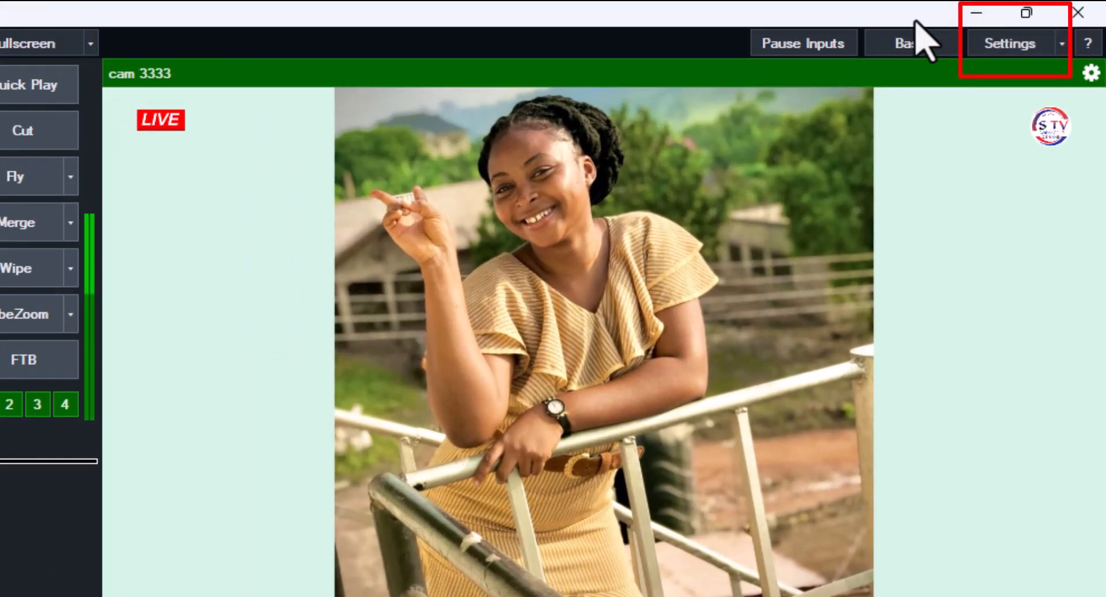
- Start a new shortcut in the shortcut settings, with F1 as its key and Cut as its function
click(1013, 47)
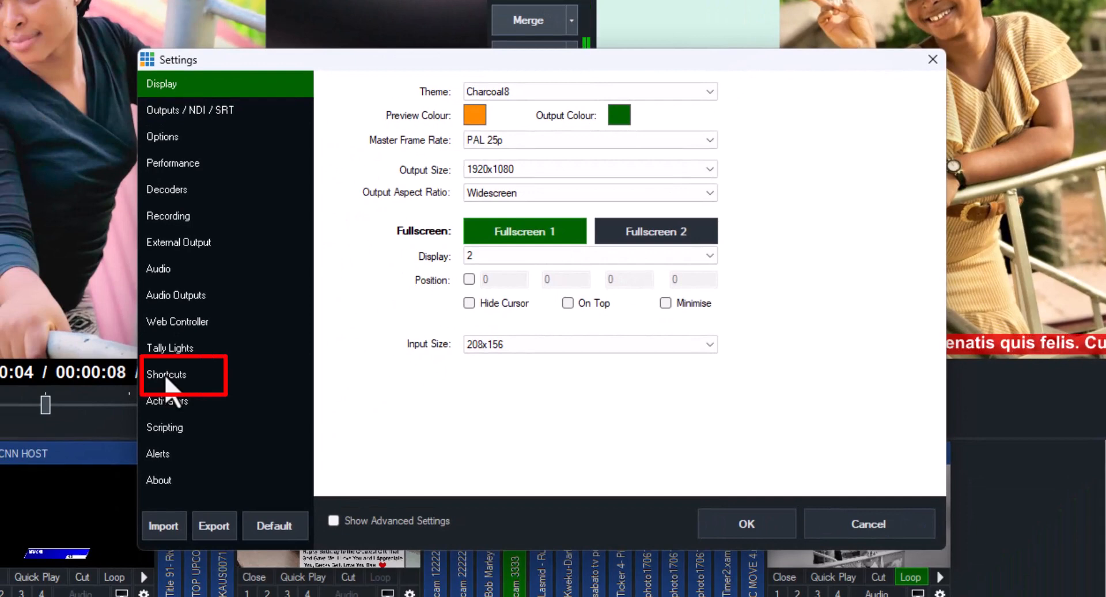
click(167, 376)
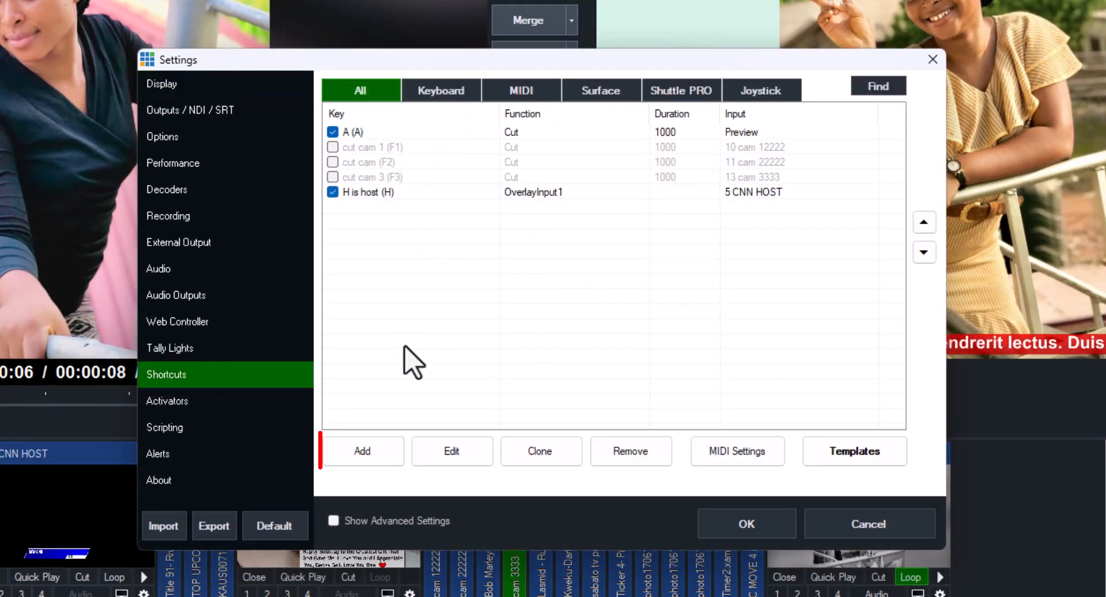
click(369, 443)
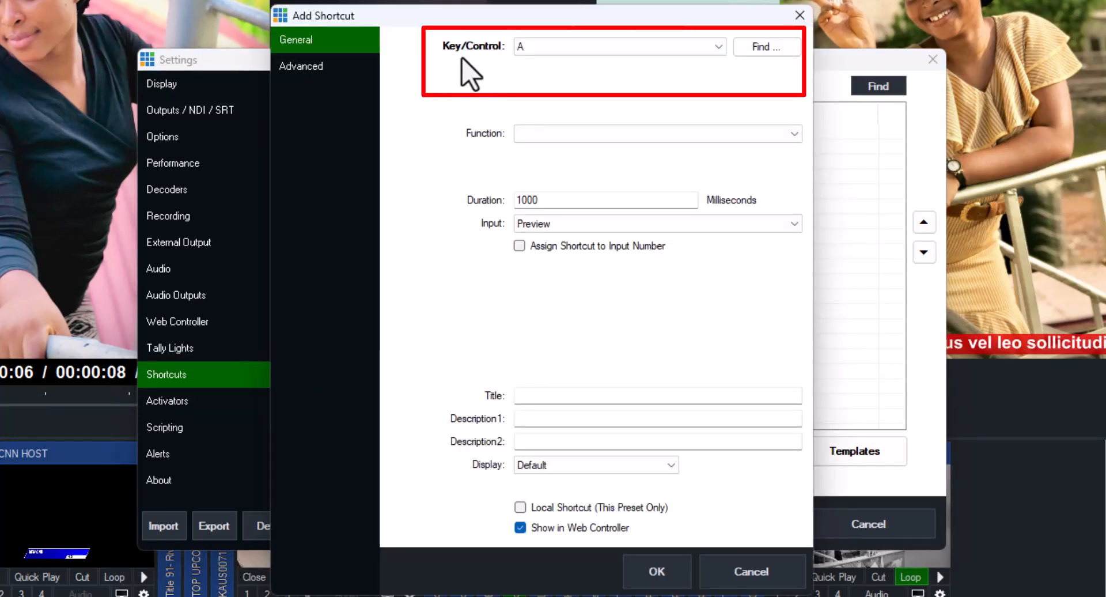
click(704, 48)
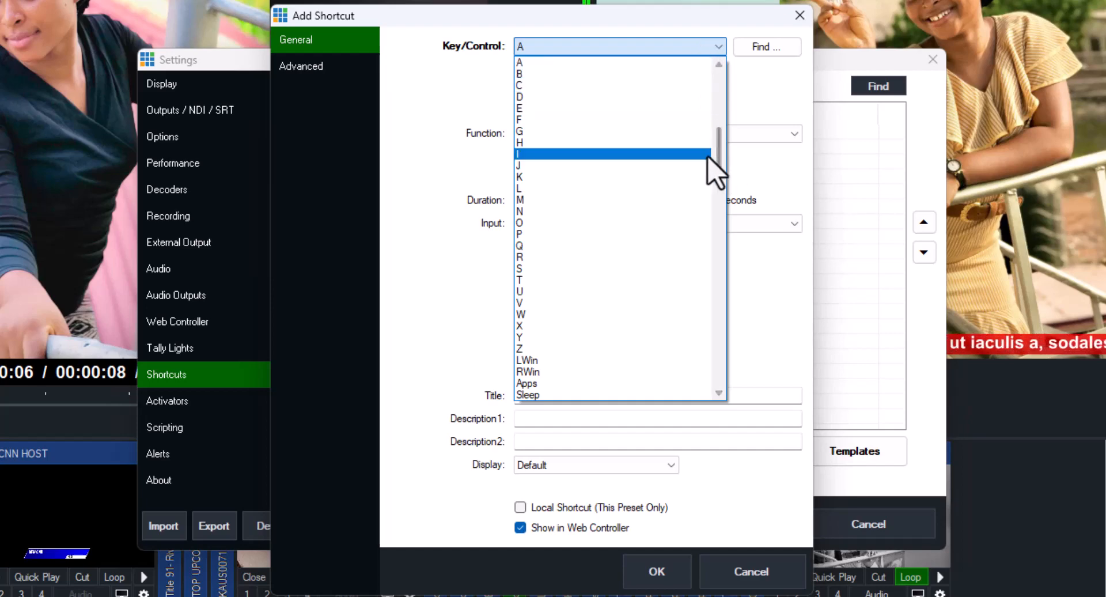
drag(719, 156, 721, 206)
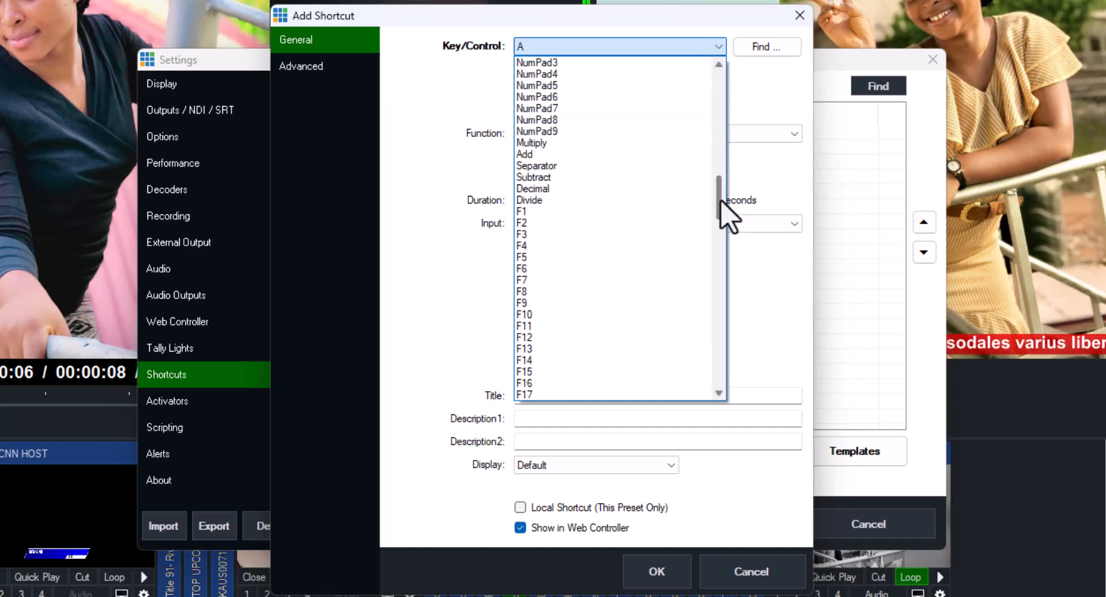
click(526, 211)
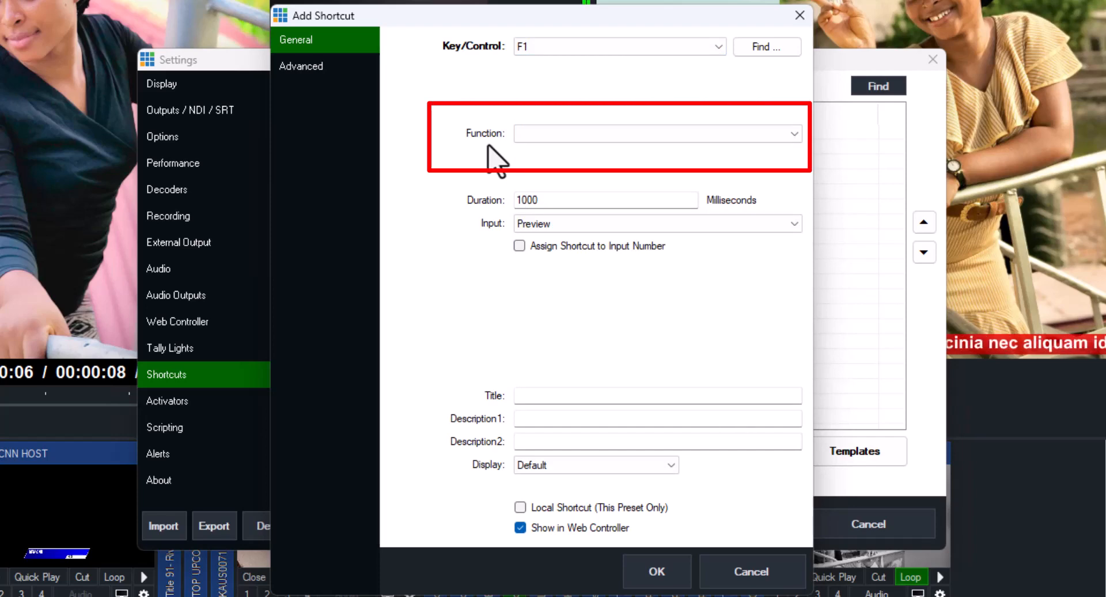
click(642, 137)
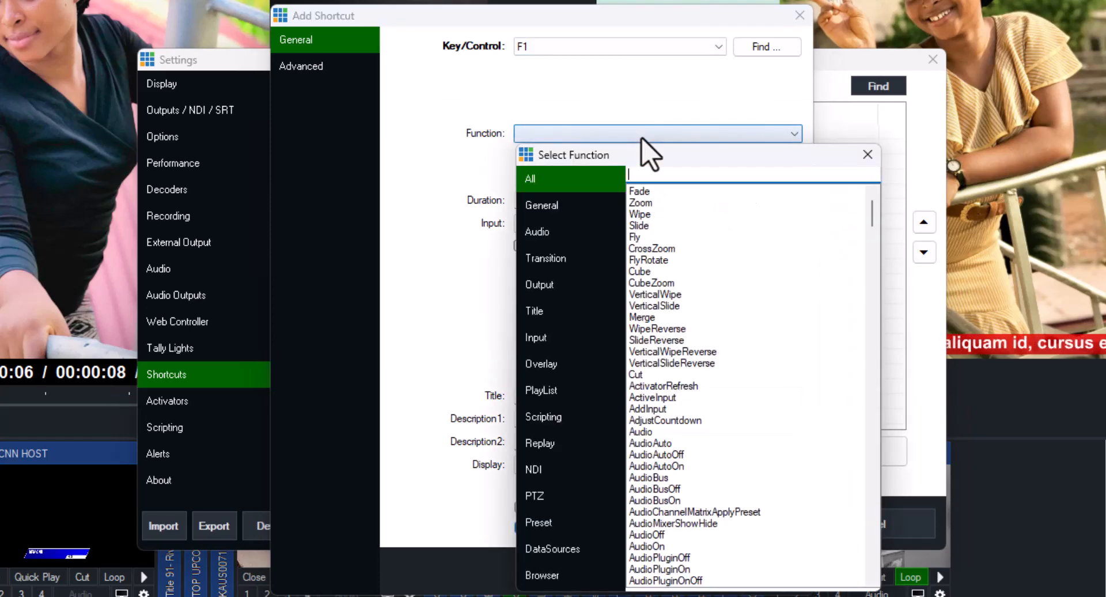
double_click(636, 375)
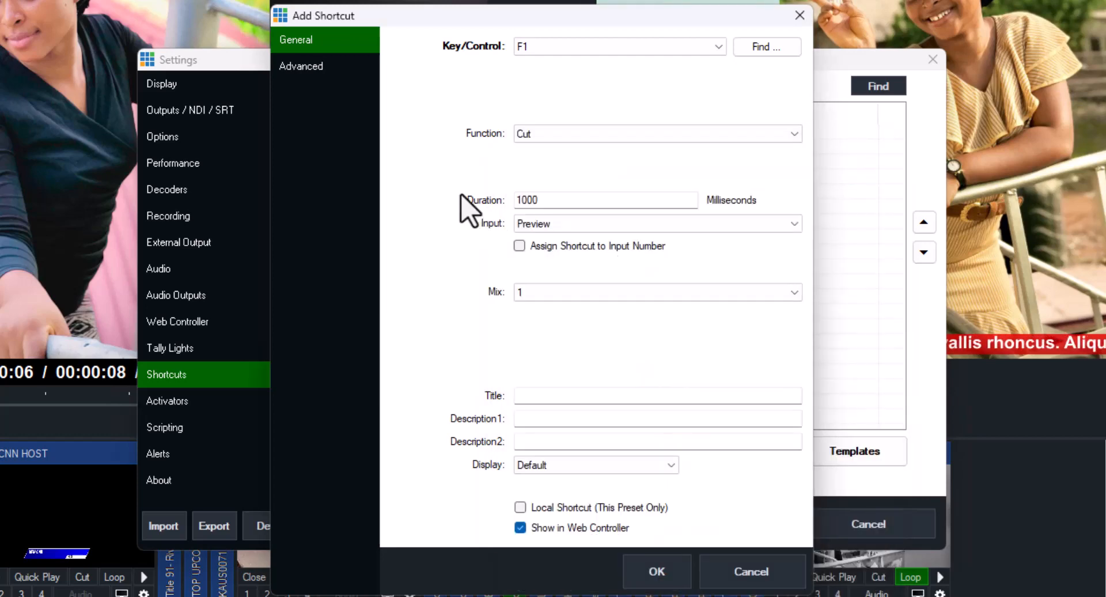
- Target input 23 CAM 1 with the F1 shortcut and save it with the title F1 4 CAM1
click(589, 222)
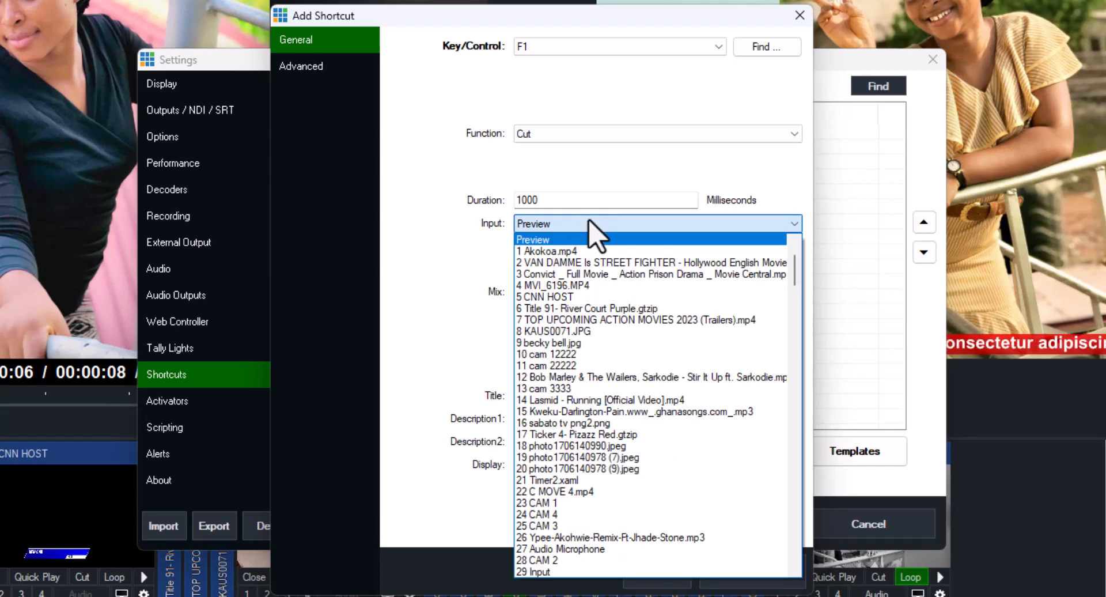
click(550, 504)
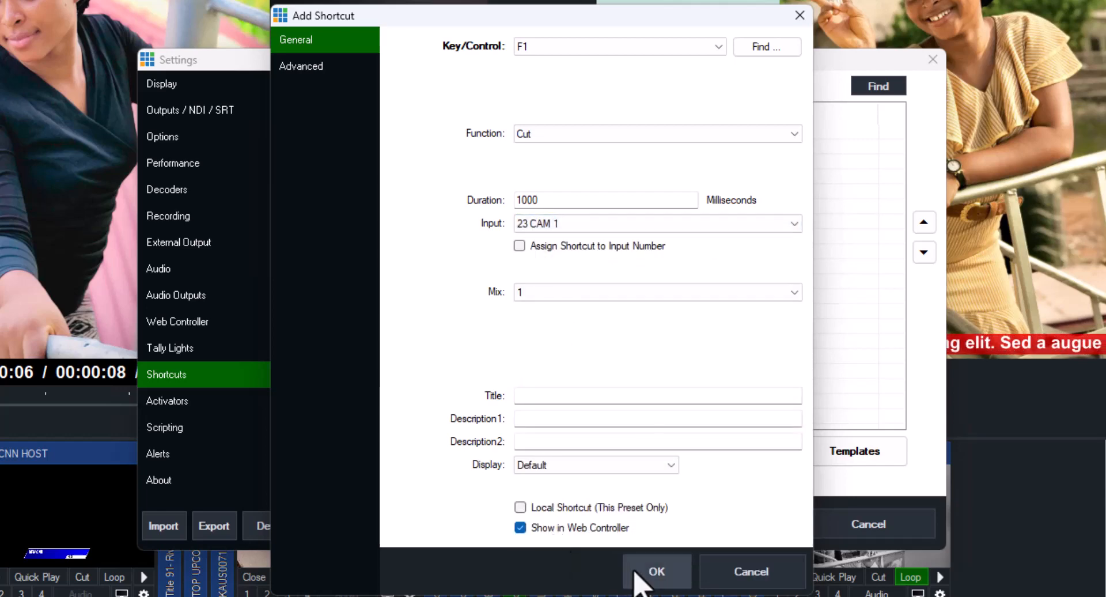
click(579, 397)
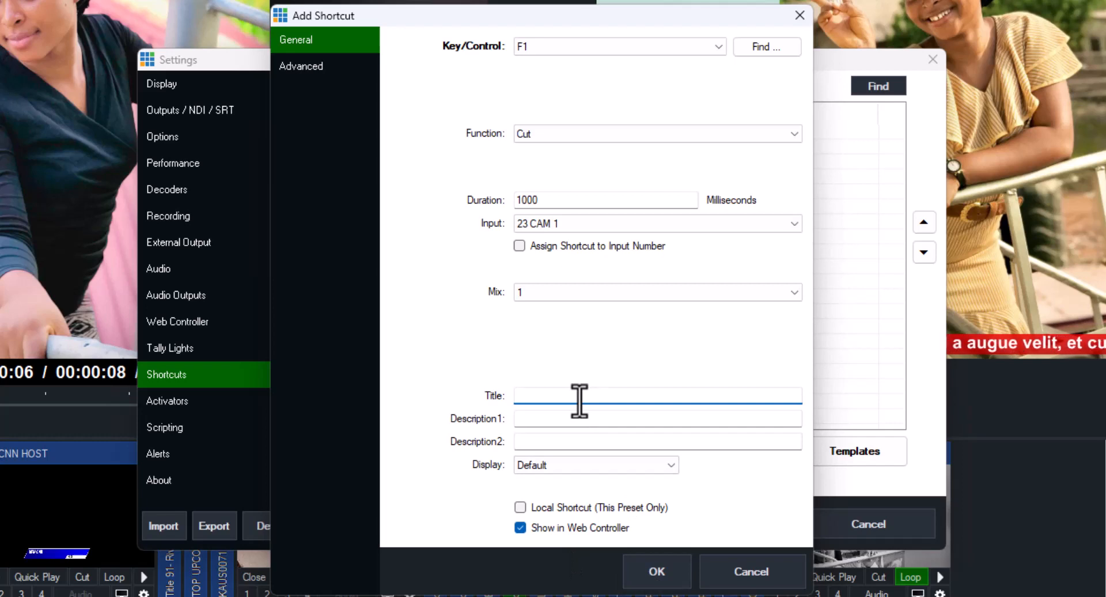
text(F1 4 CAM1)
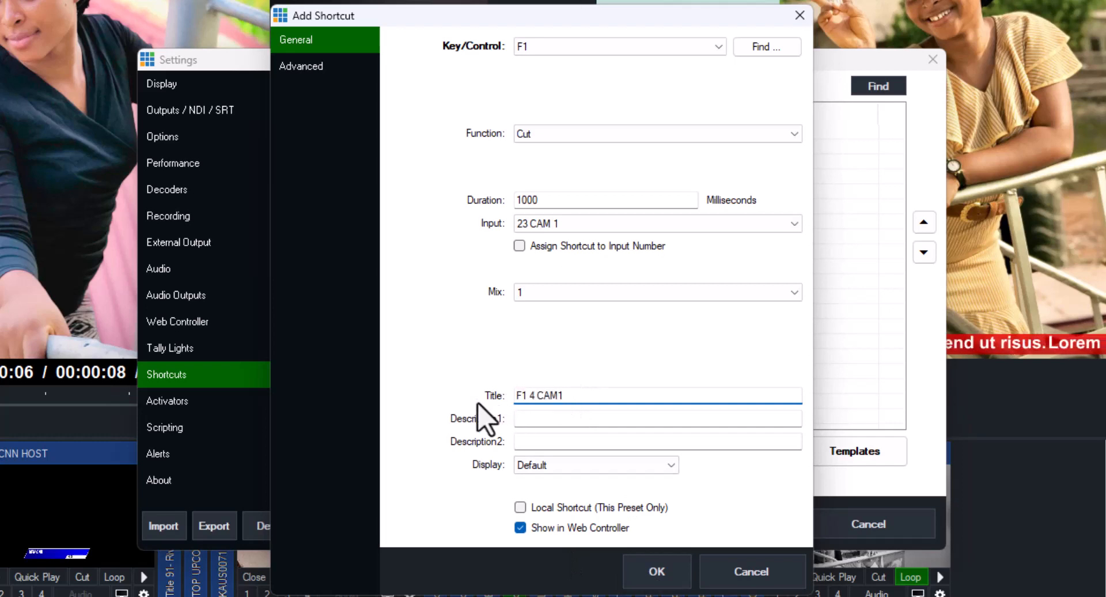
click(516, 414)
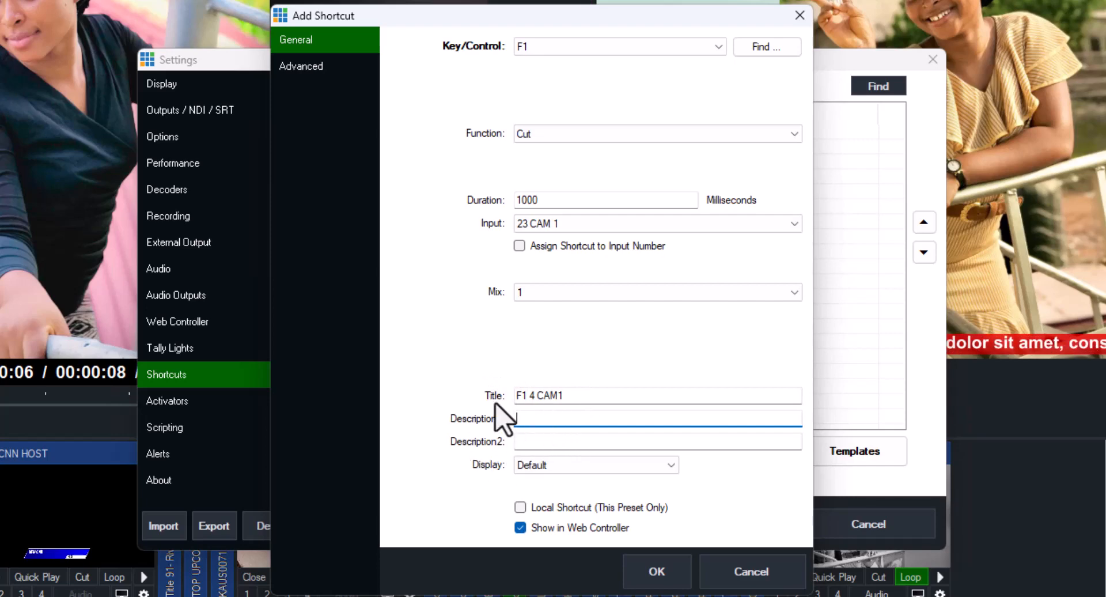
click(640, 571)
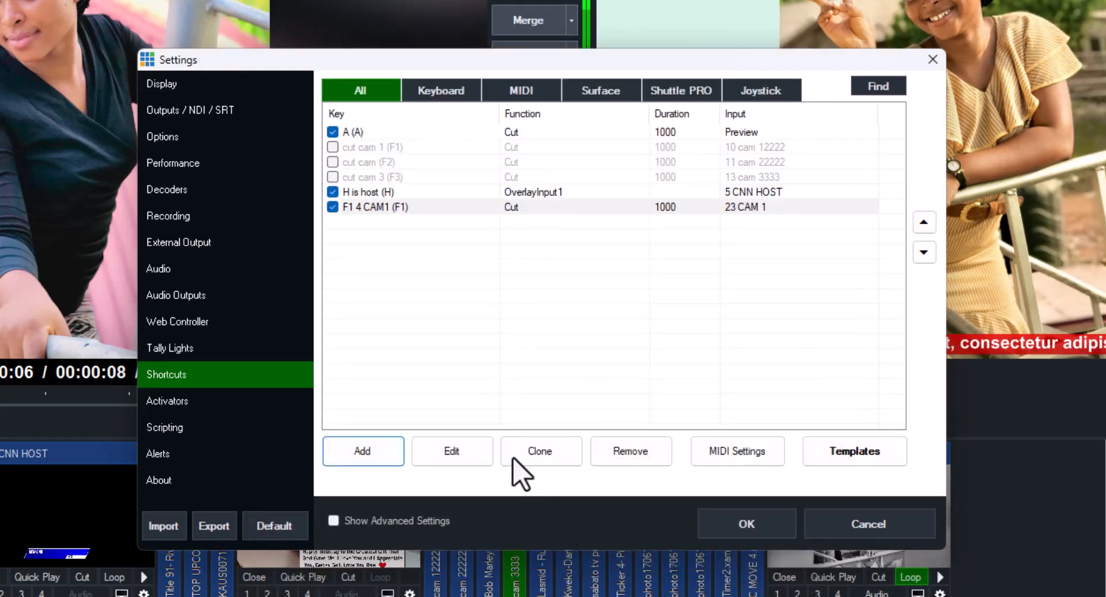
- Start another new shortcut with F2 as its key and Cut as its function
click(362, 450)
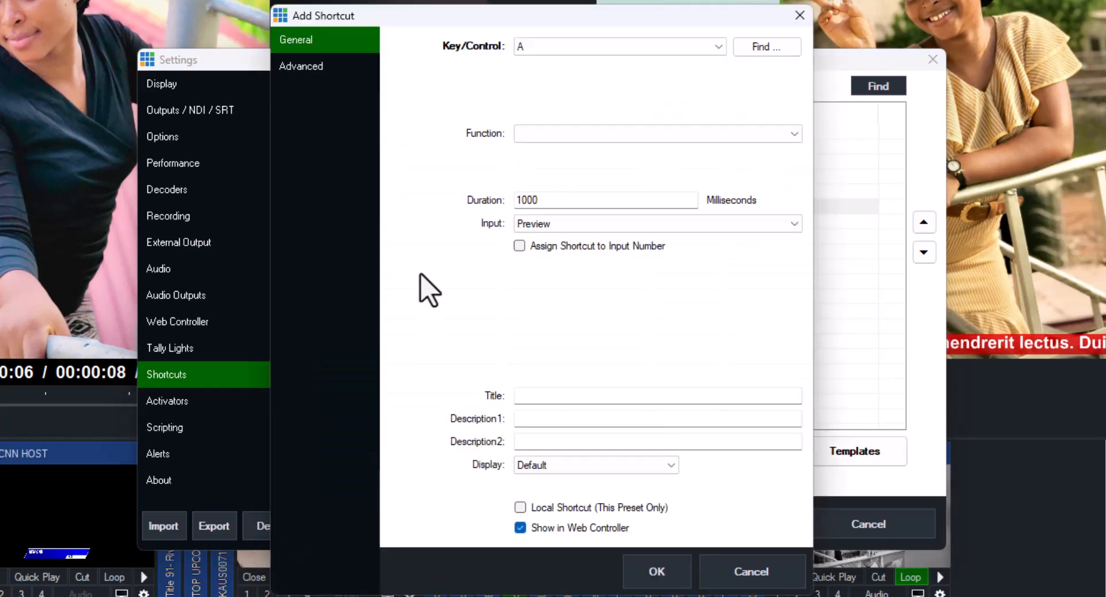
click(603, 48)
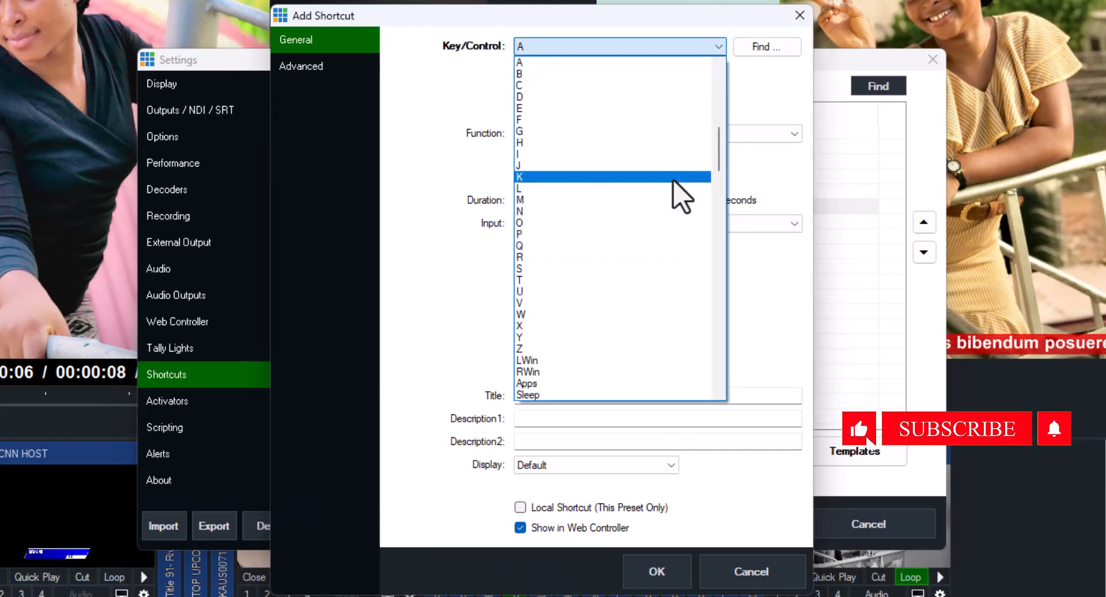
drag(714, 144, 724, 189)
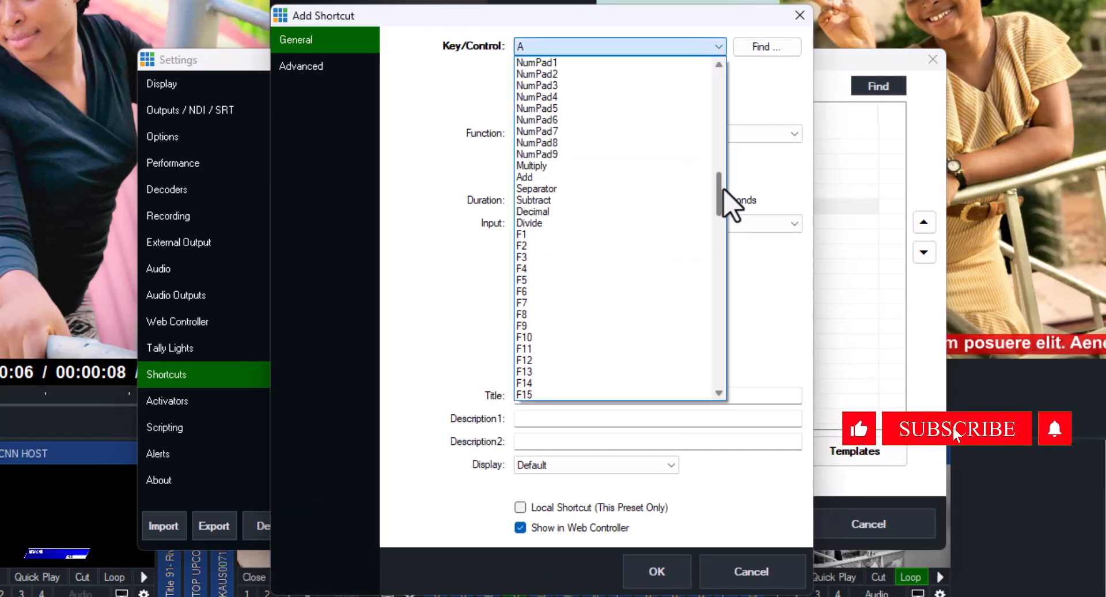
click(568, 246)
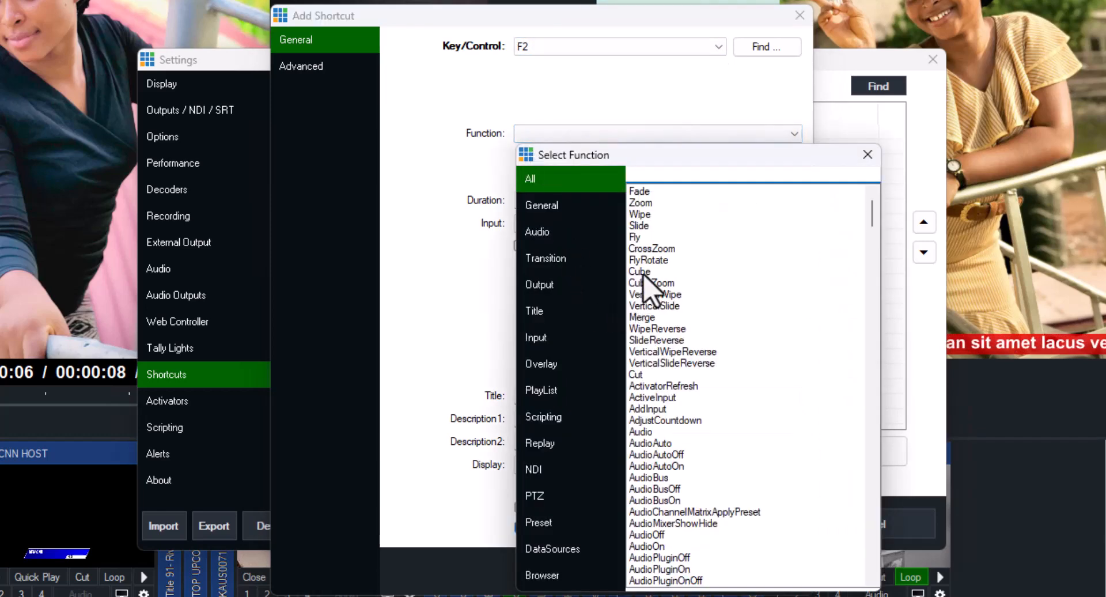
double_click(637, 376)
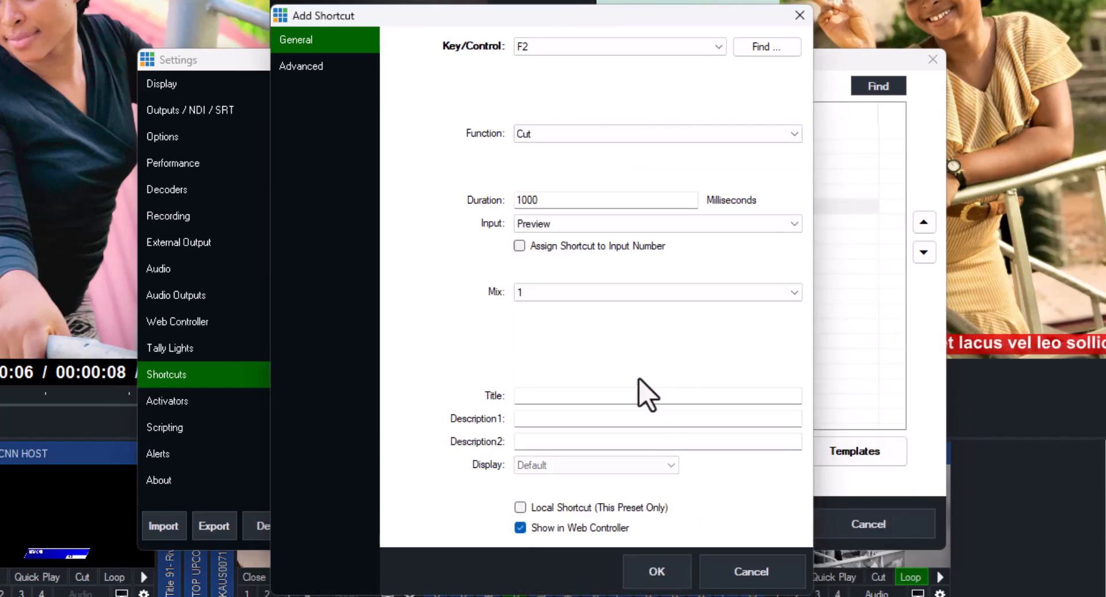
- Target input 28 CAM 2 with the F2 shortcut and save it with the title F2 4 CAM2
click(546, 224)
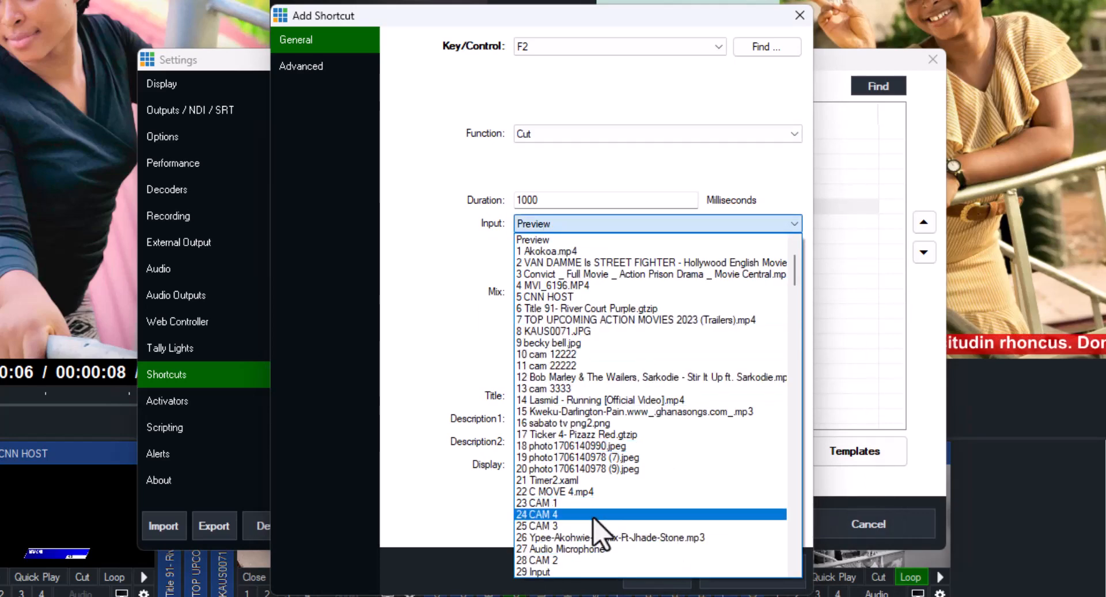
click(576, 560)
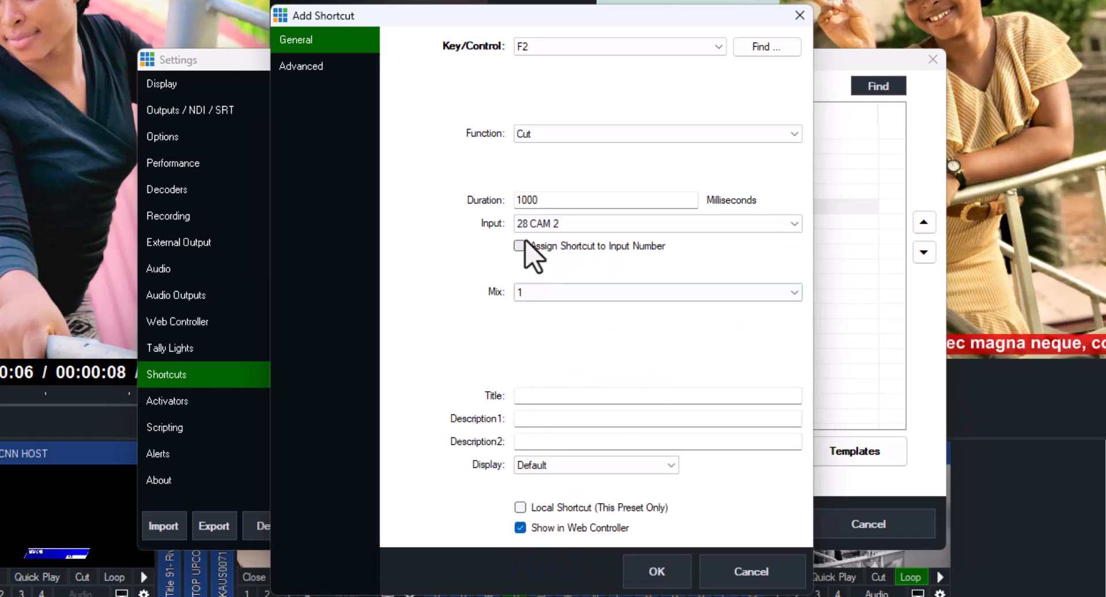
click(528, 396)
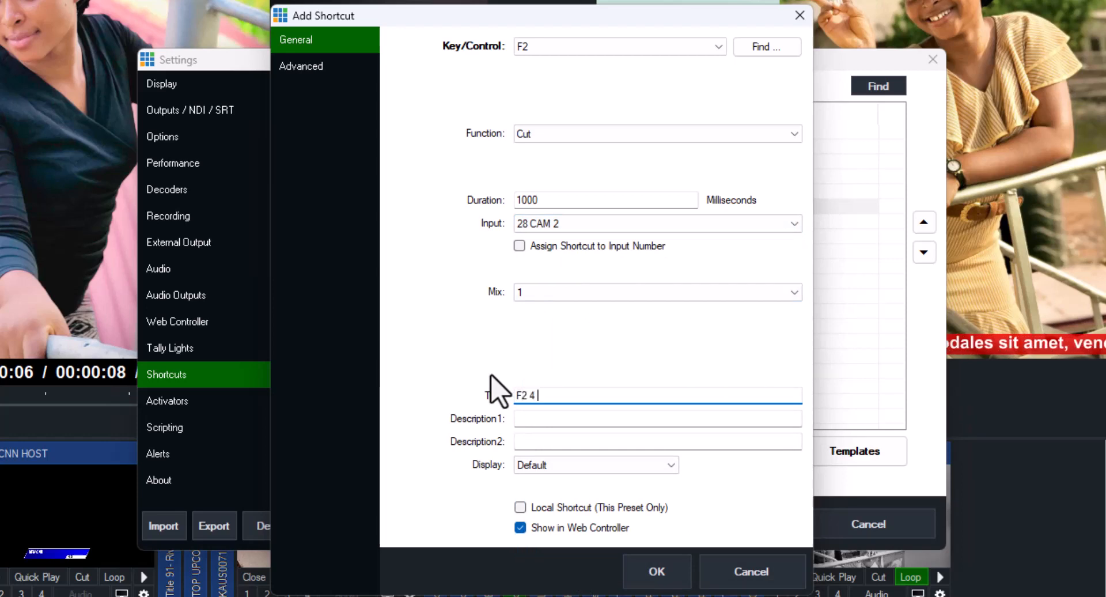
text(F2 4 CAM2)
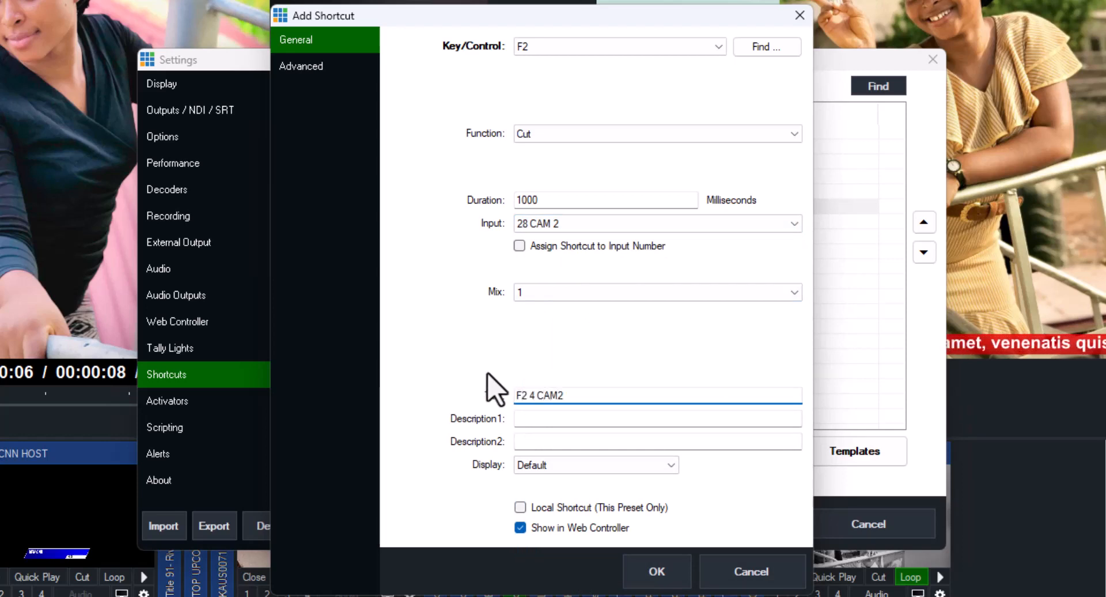
click(669, 579)
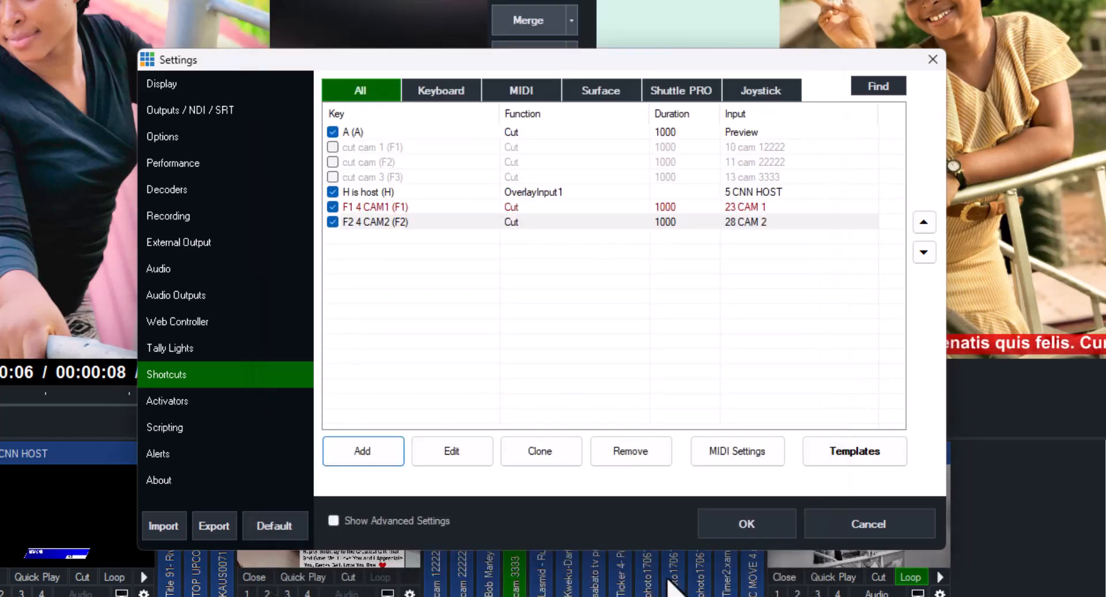
- Add an untitled shortcut with F3 as its key and Cut as its function, targeting input 25 CAM 3
click(352, 456)
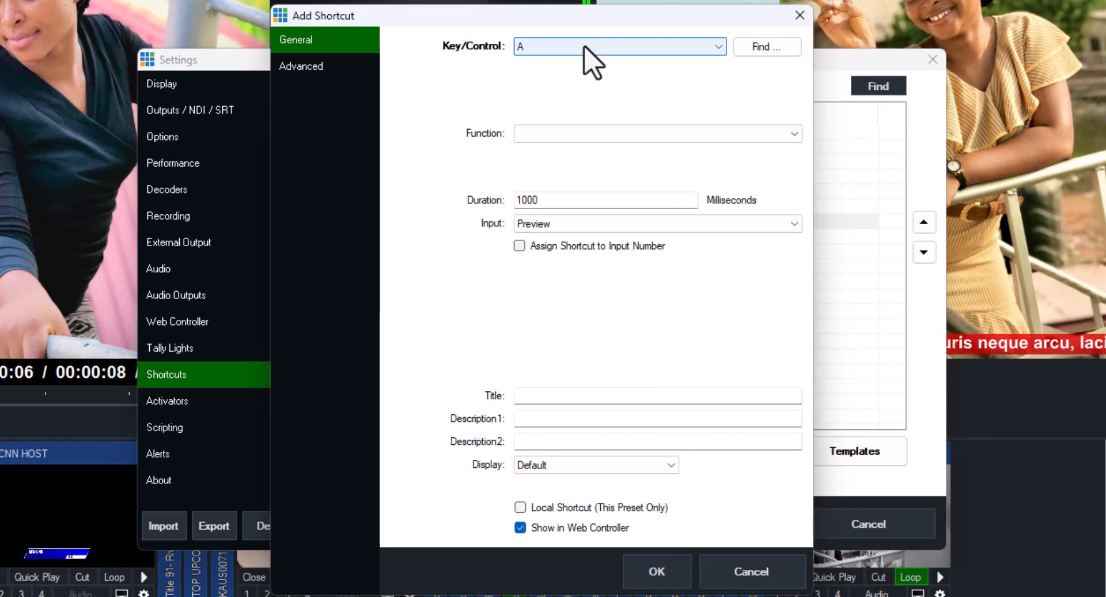
click(584, 46)
drag(721, 153, 704, 308)
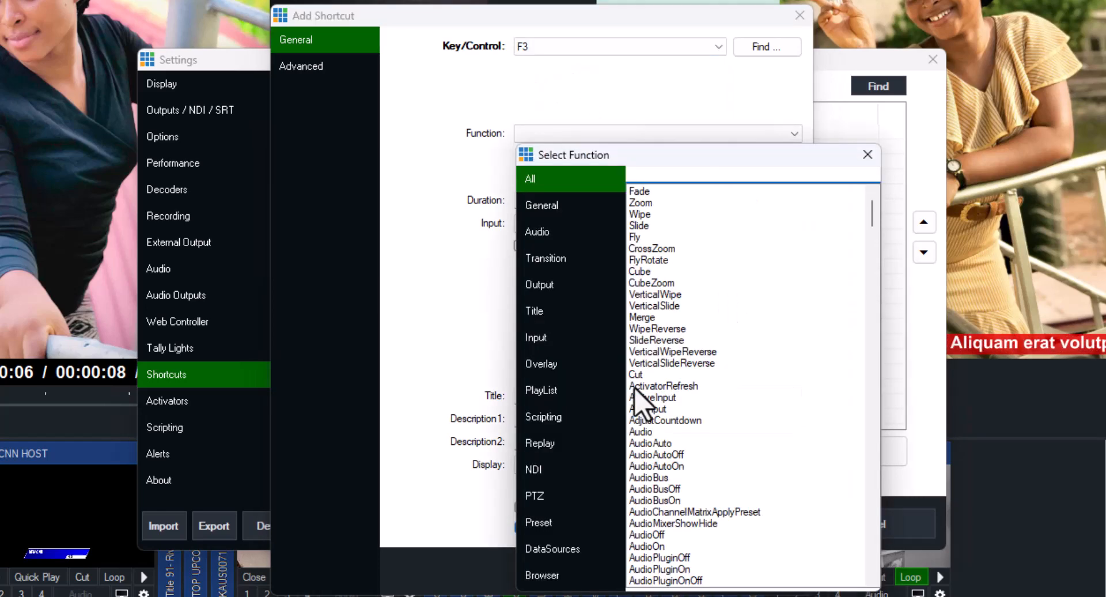
double_click(644, 374)
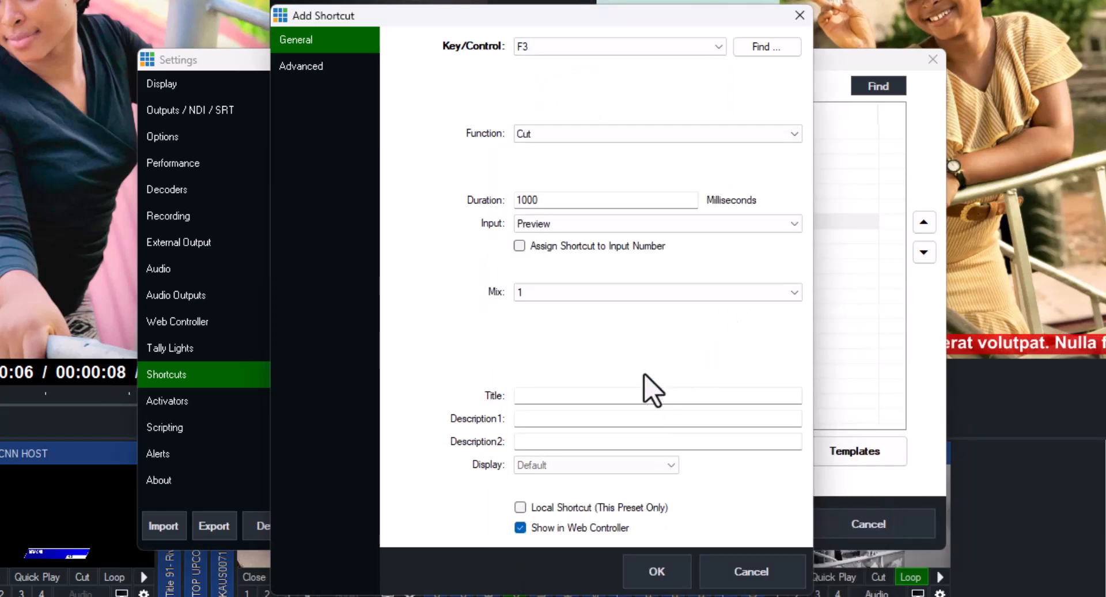
click(548, 224)
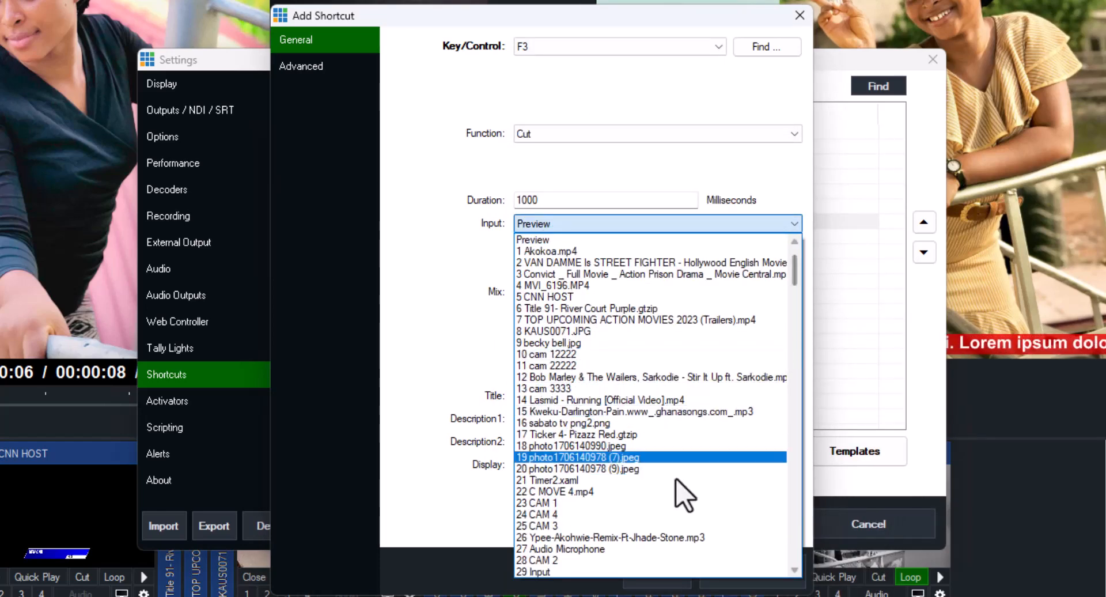
click(585, 525)
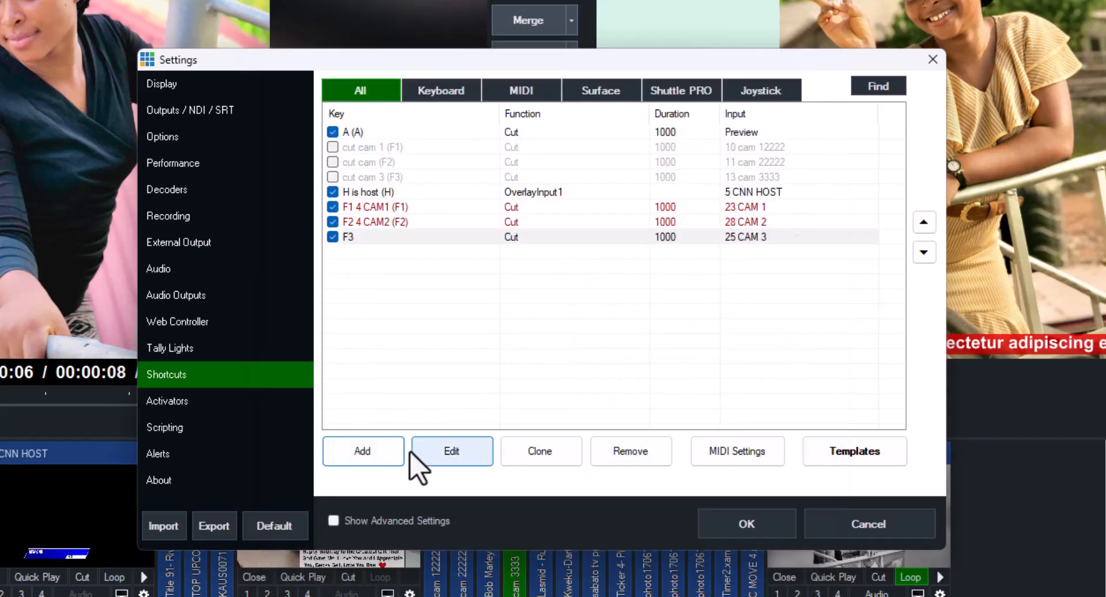
- Start a new shortcut and assign F4 as its key
click(365, 459)
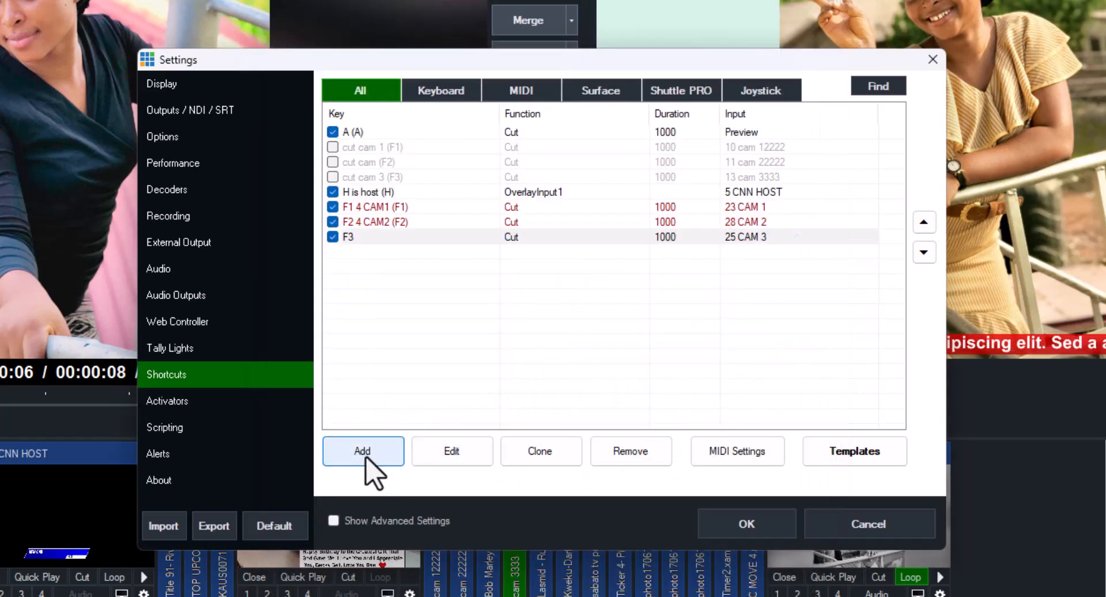
click(699, 49)
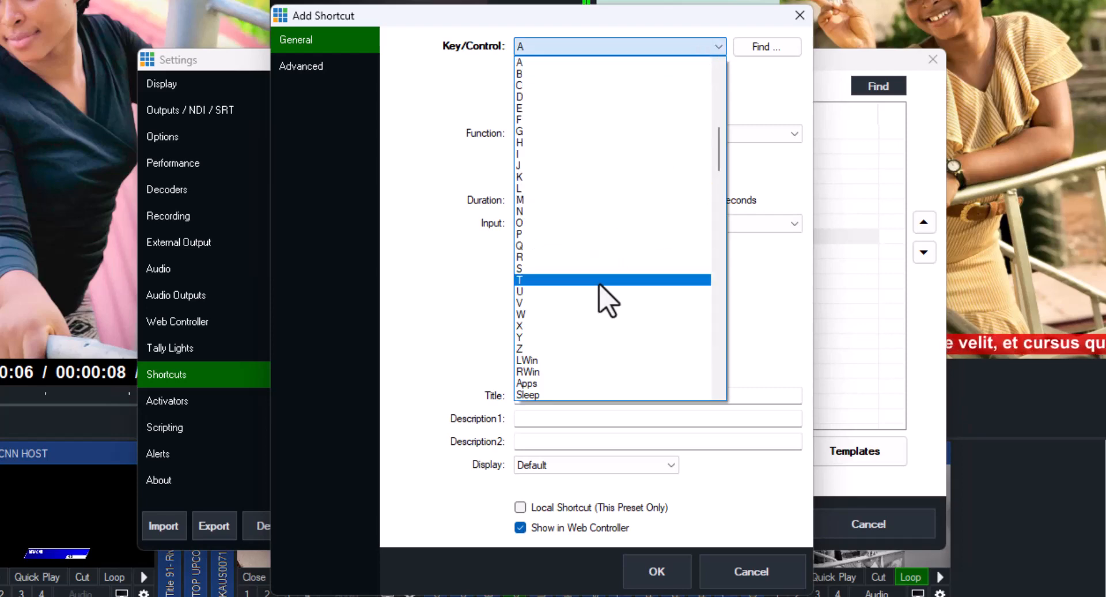
drag(720, 152, 723, 202)
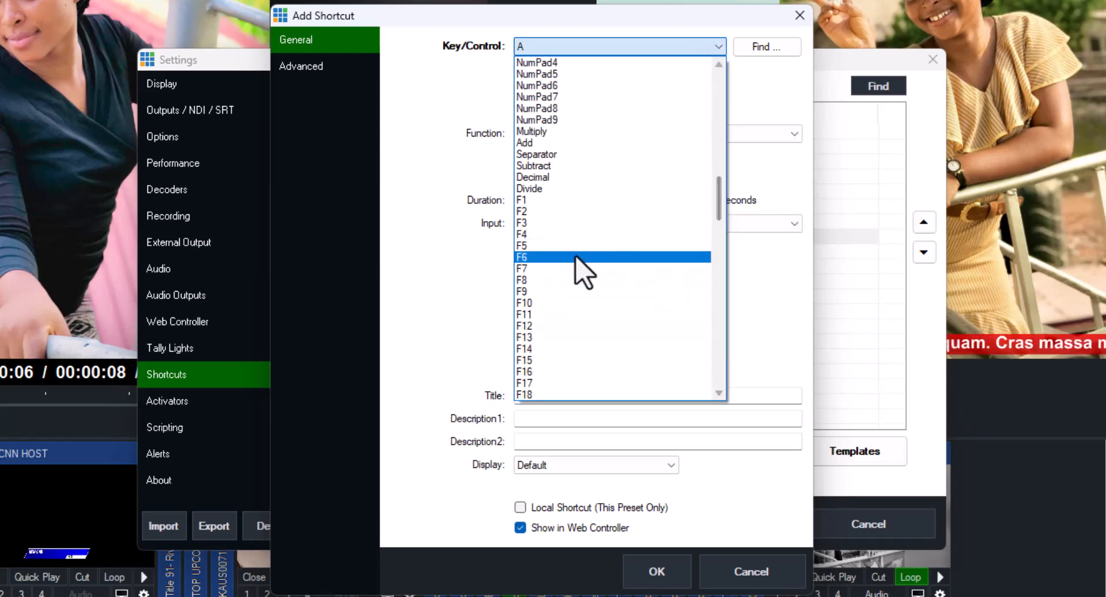
click(541, 246)
click(604, 47)
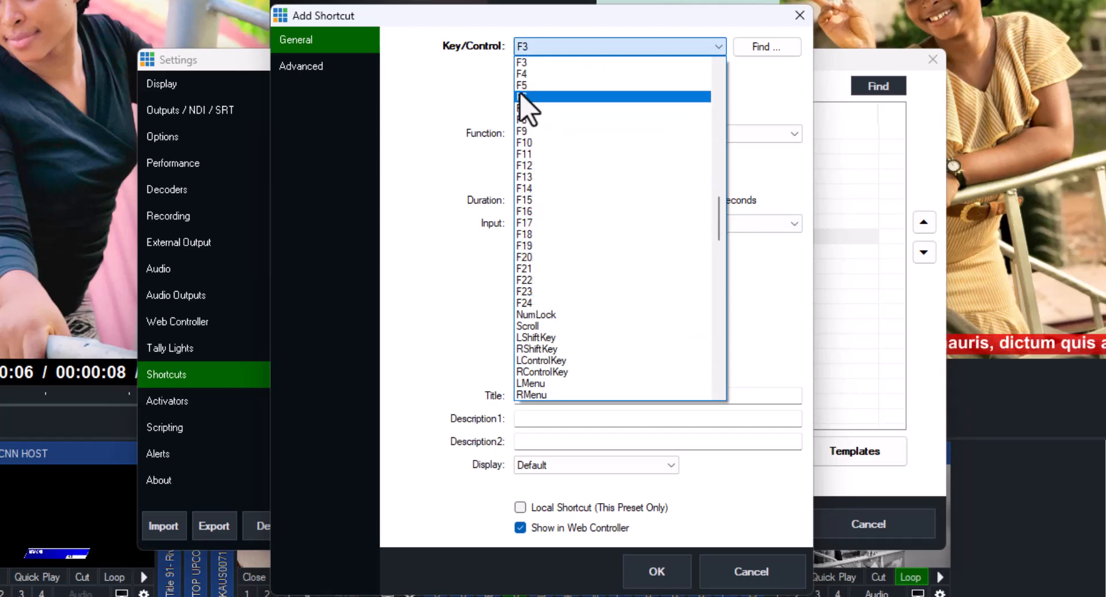
click(522, 75)
- Set the F4 shortcut's function to the Merge transition
click(522, 137)
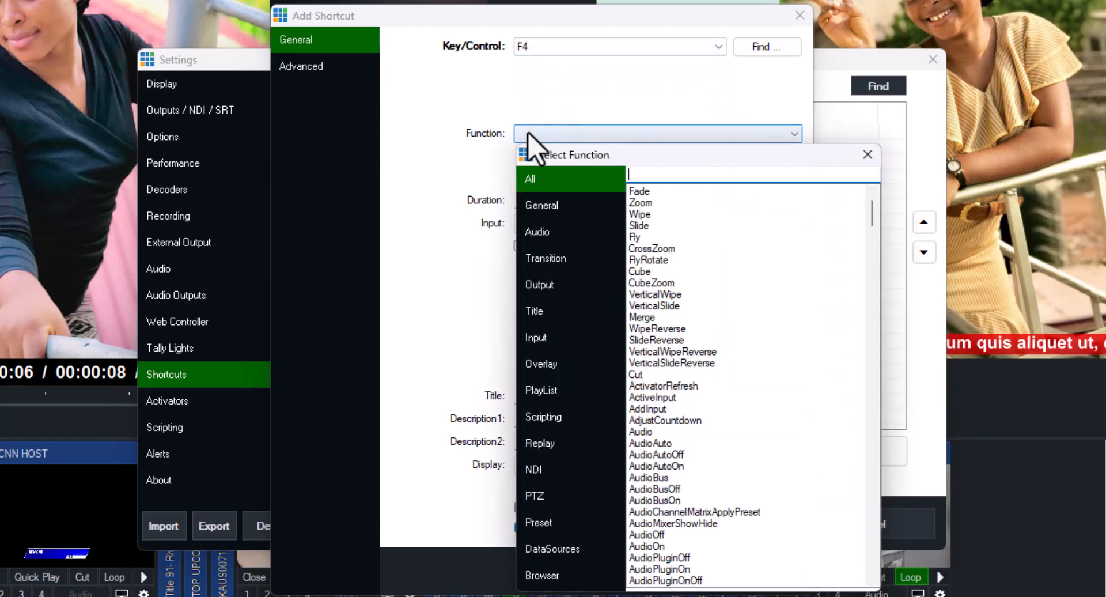
click(636, 374)
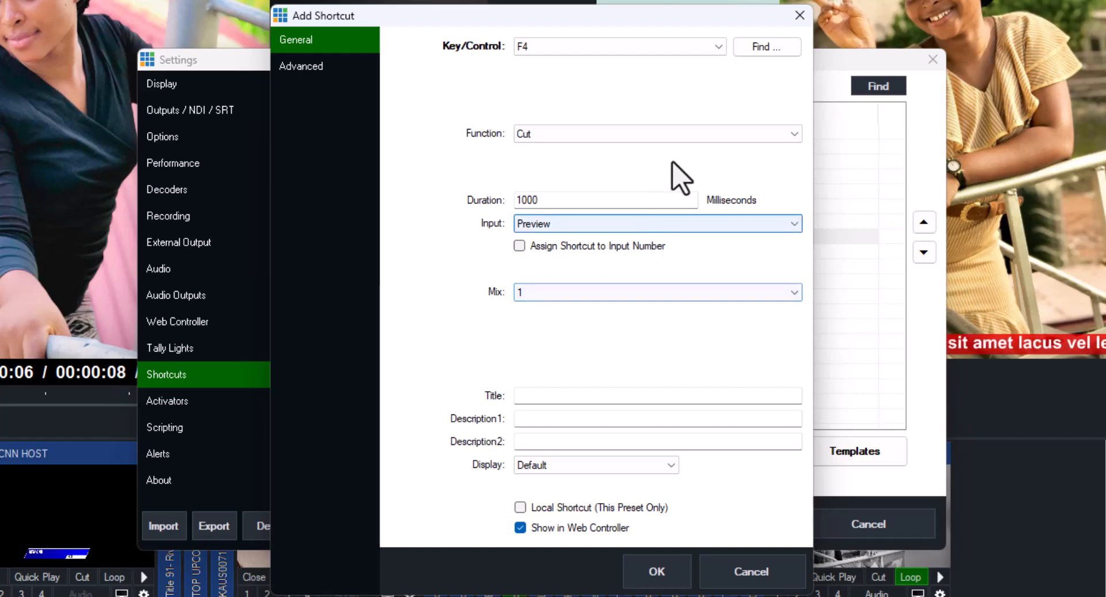
click(631, 137)
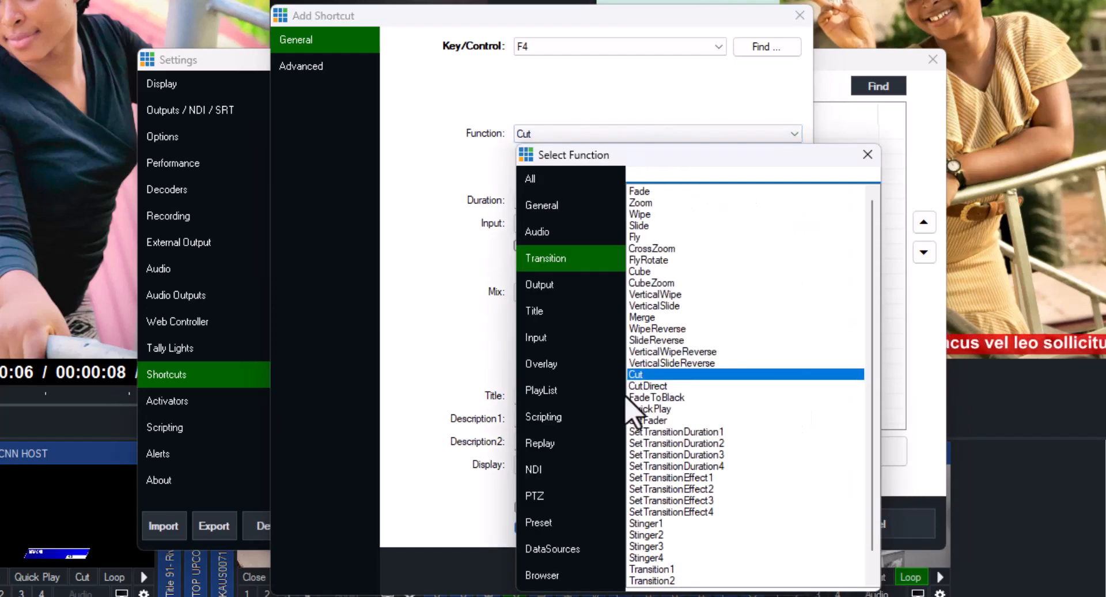
double_click(646, 317)
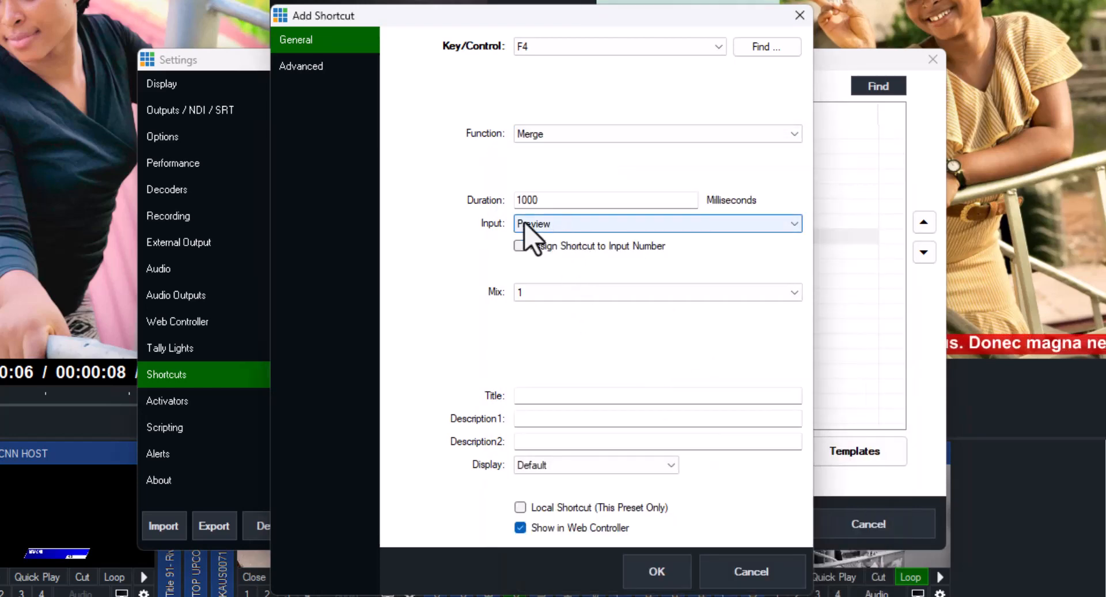
- Target input 24 CAM 4 with the F4 shortcut, title it F4 4 CAM 4, and save the shortcut settings
click(573, 225)
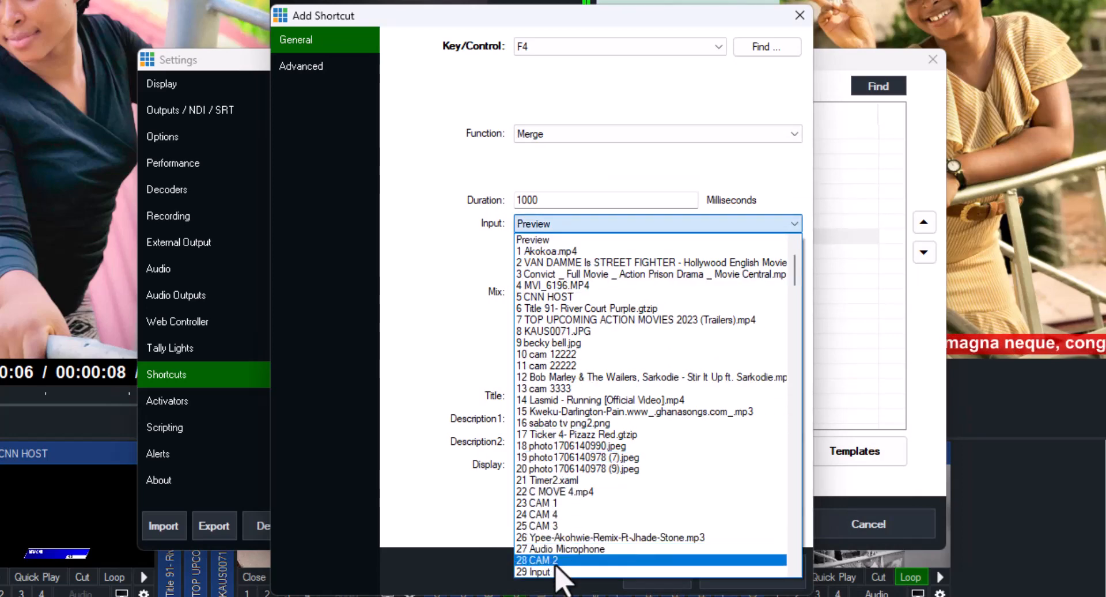
click(545, 516)
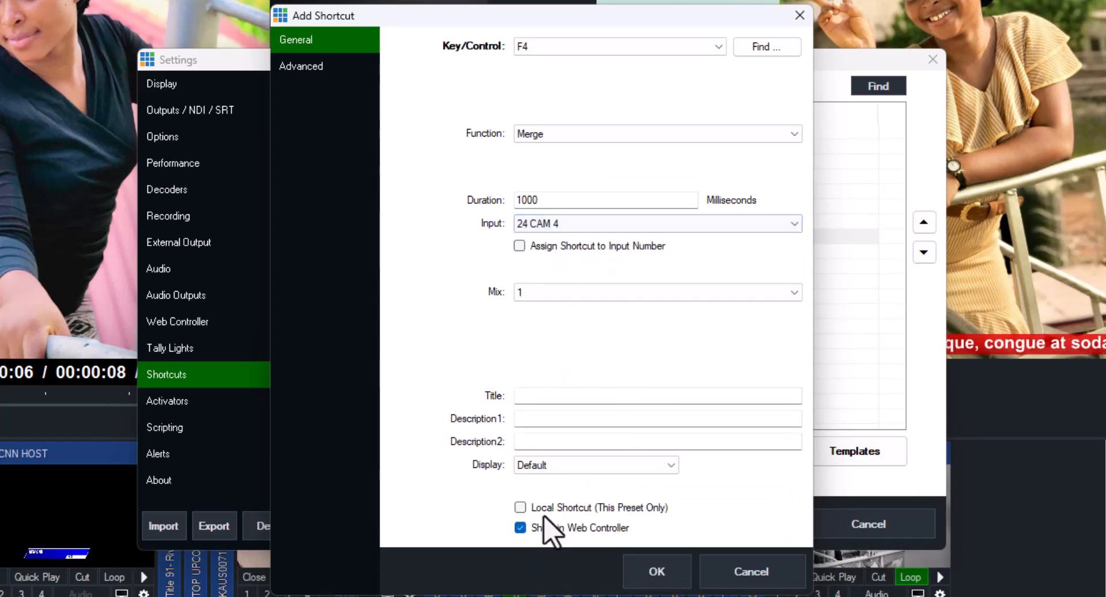
click(525, 397)
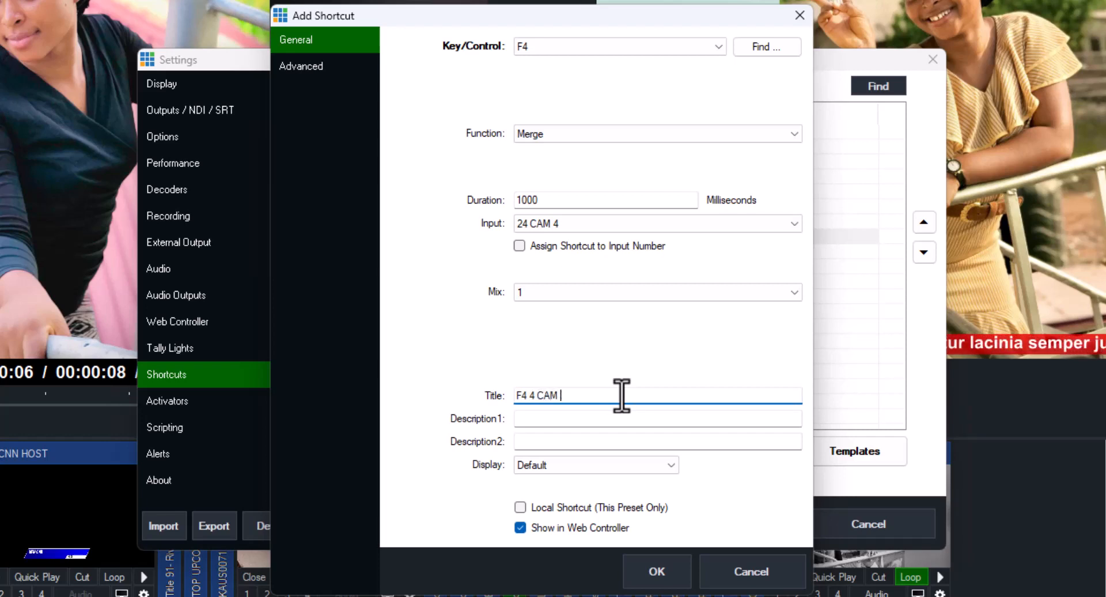
text(4)
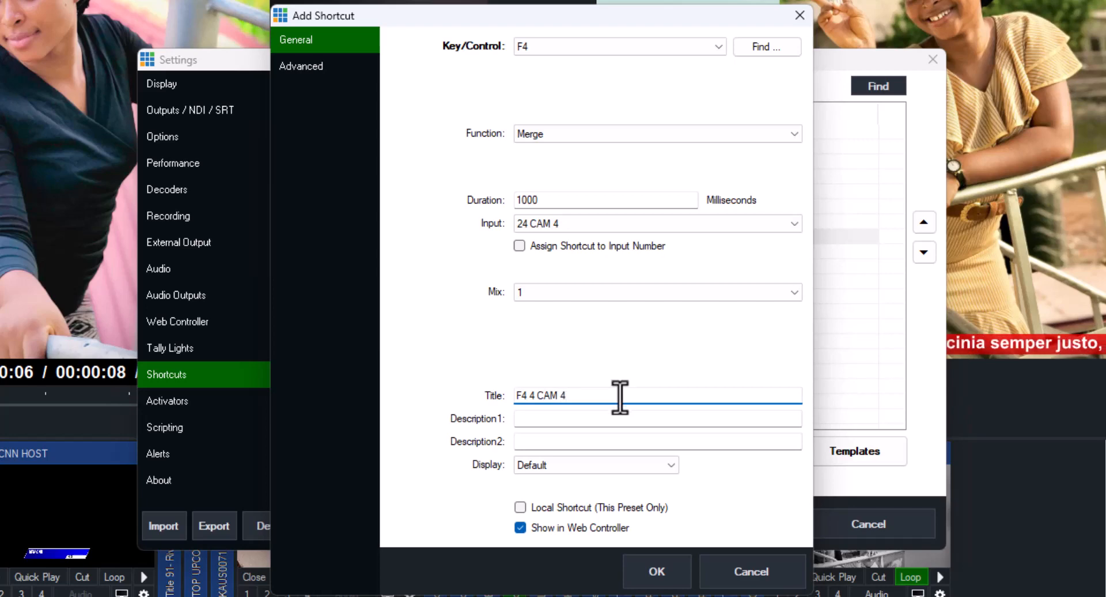
click(657, 572)
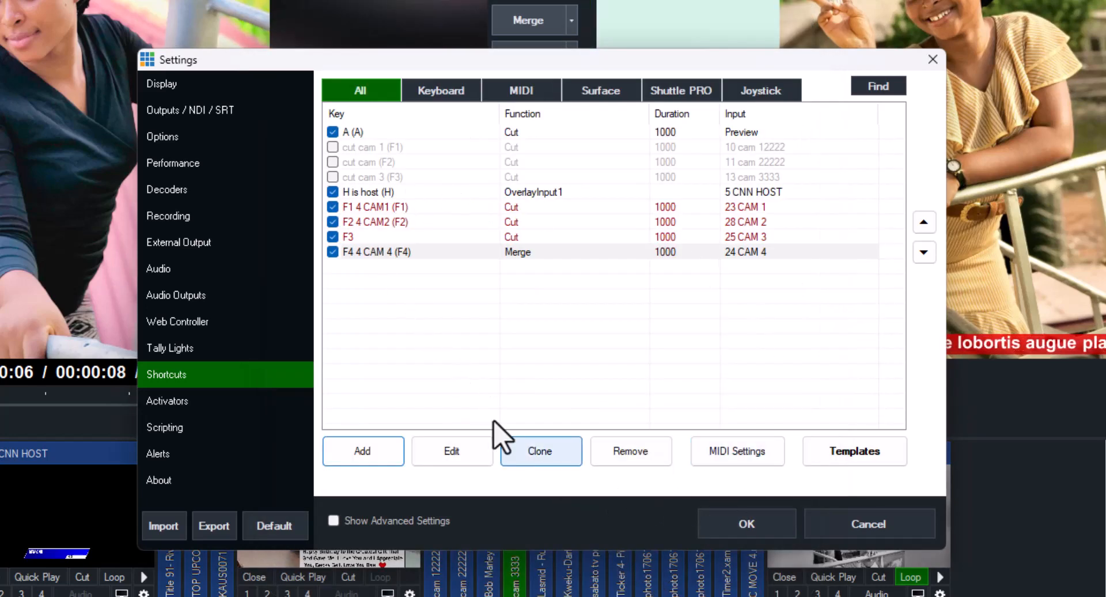
click(748, 526)
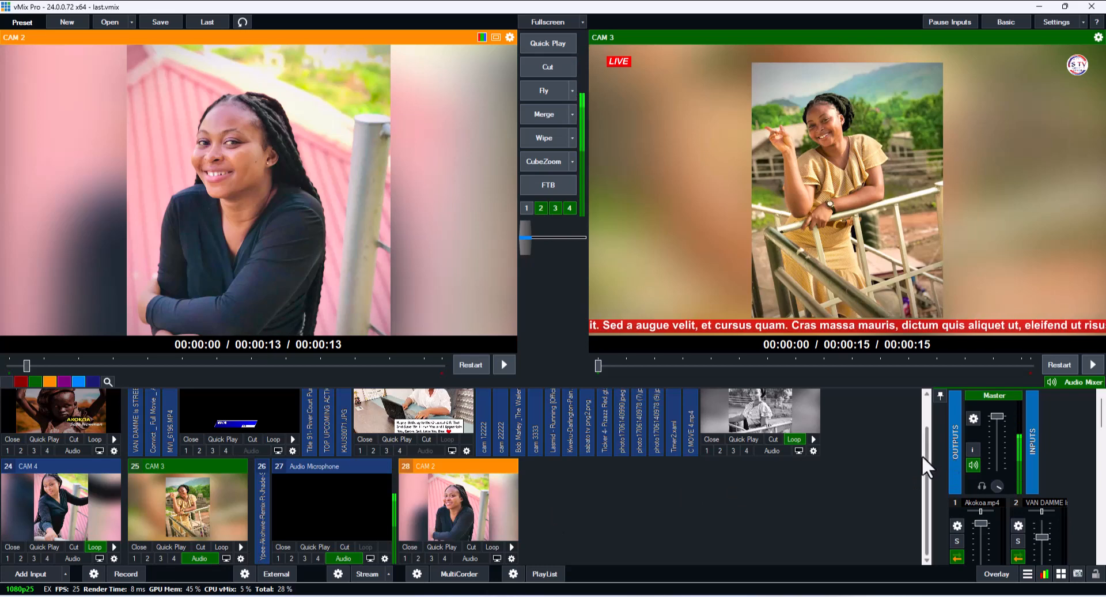
- Test the F1 to F4 shortcuts by switching the live output through CAM 1, CAM 2, CAM 3 and CAM 4, then back to CAM 1
drag(922, 455, 930, 416)
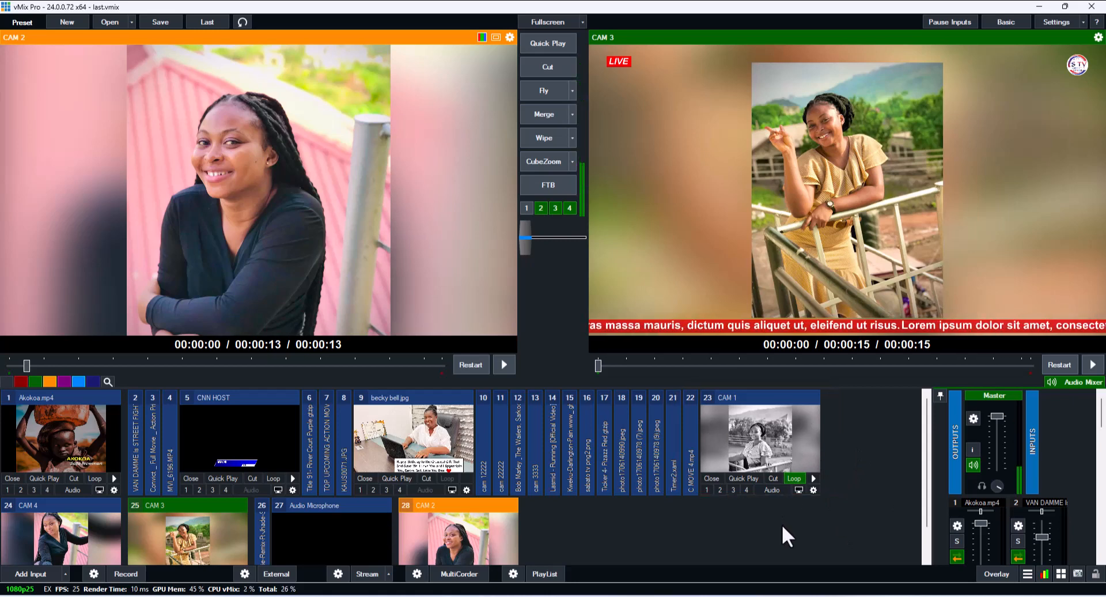
key(1)
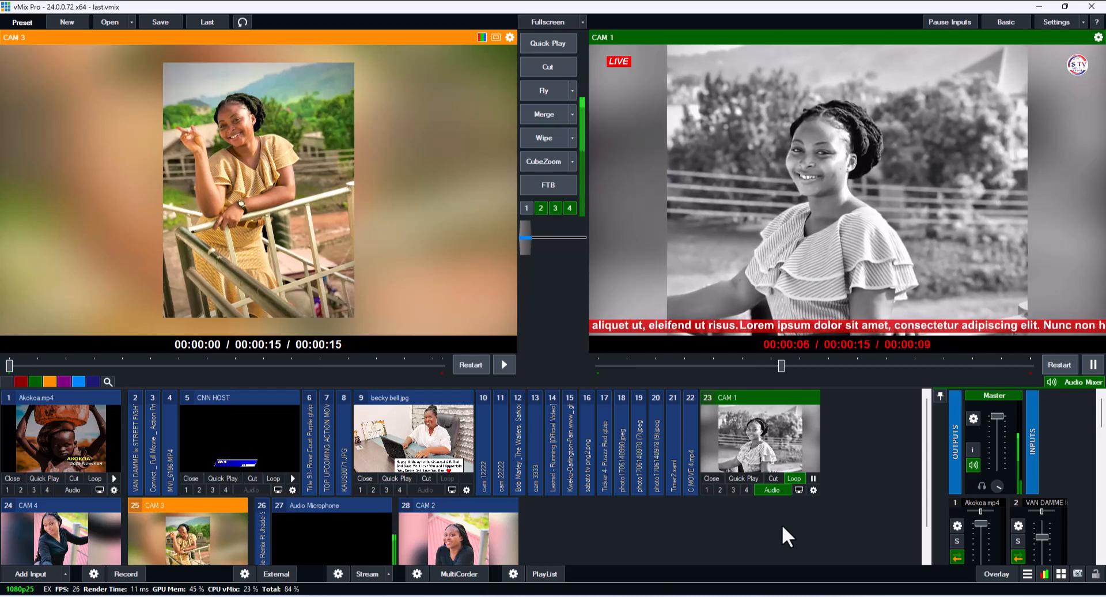
key(2)
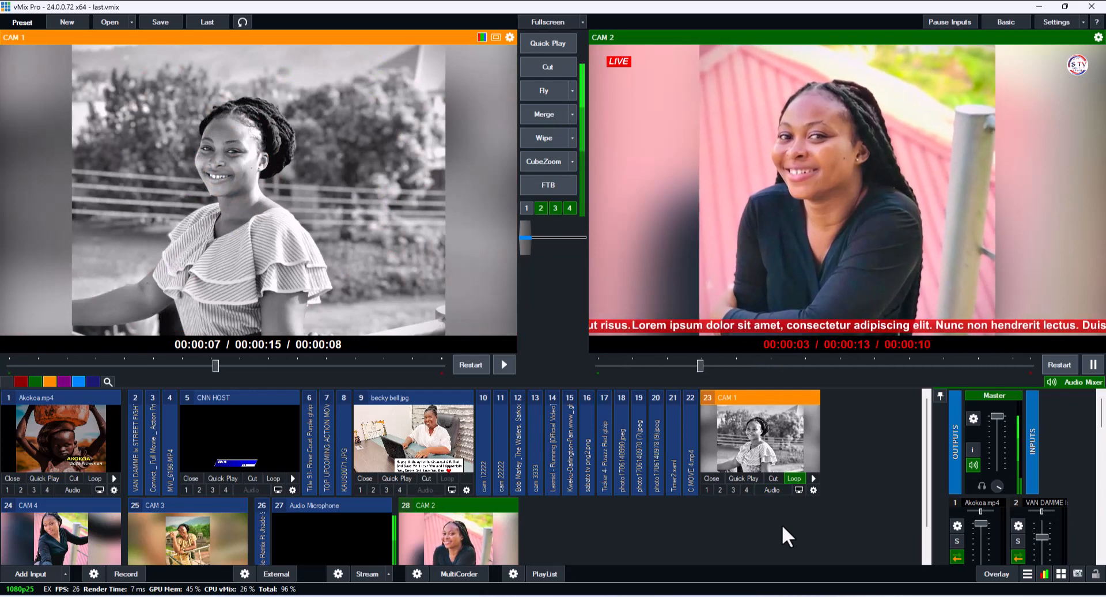
key(3)
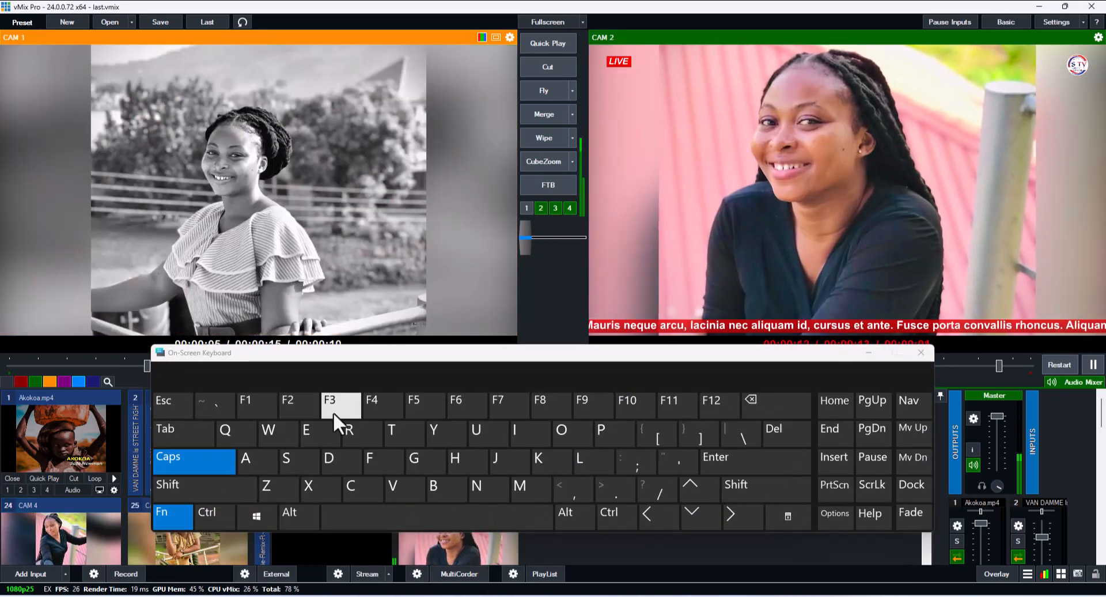
click(385, 406)
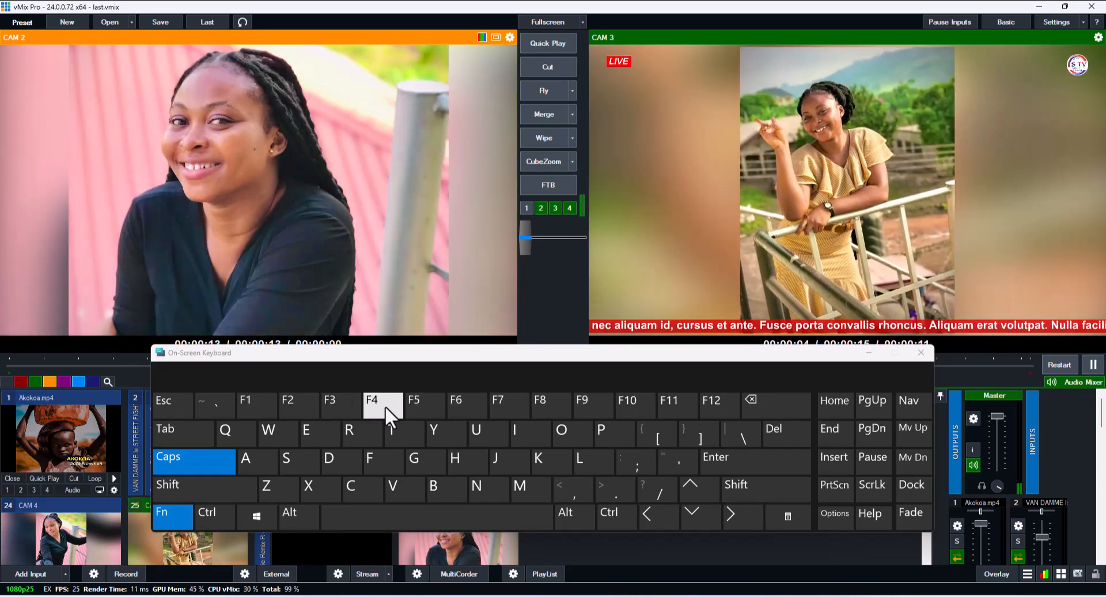
click(246, 399)
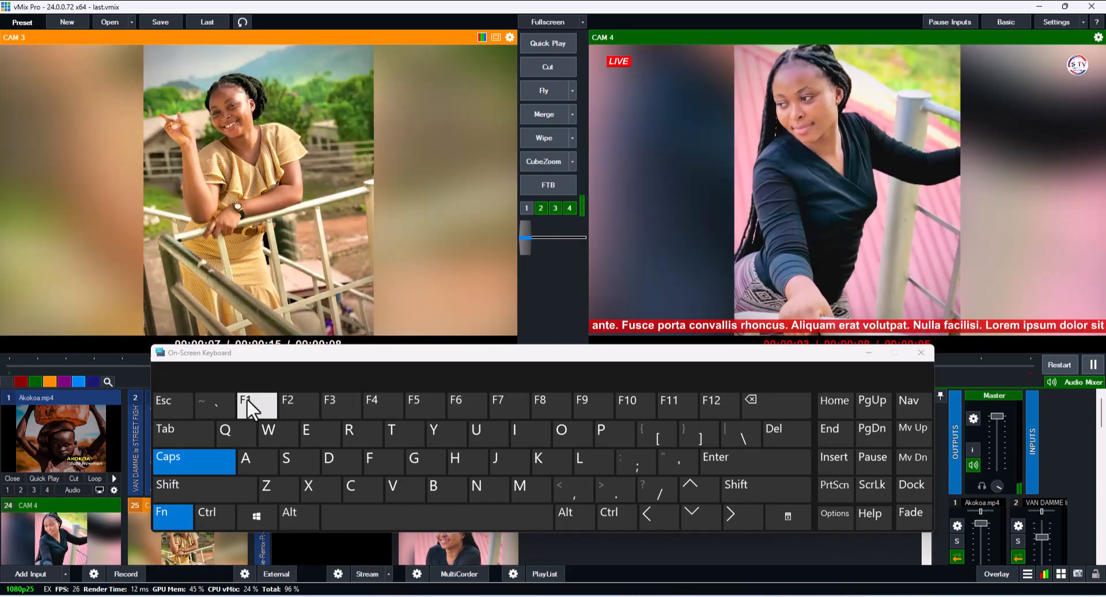
- Switch the live output to CAM 1 with the F1 shortcut and to CAM 2 with the F2 shortcut
click(246, 407)
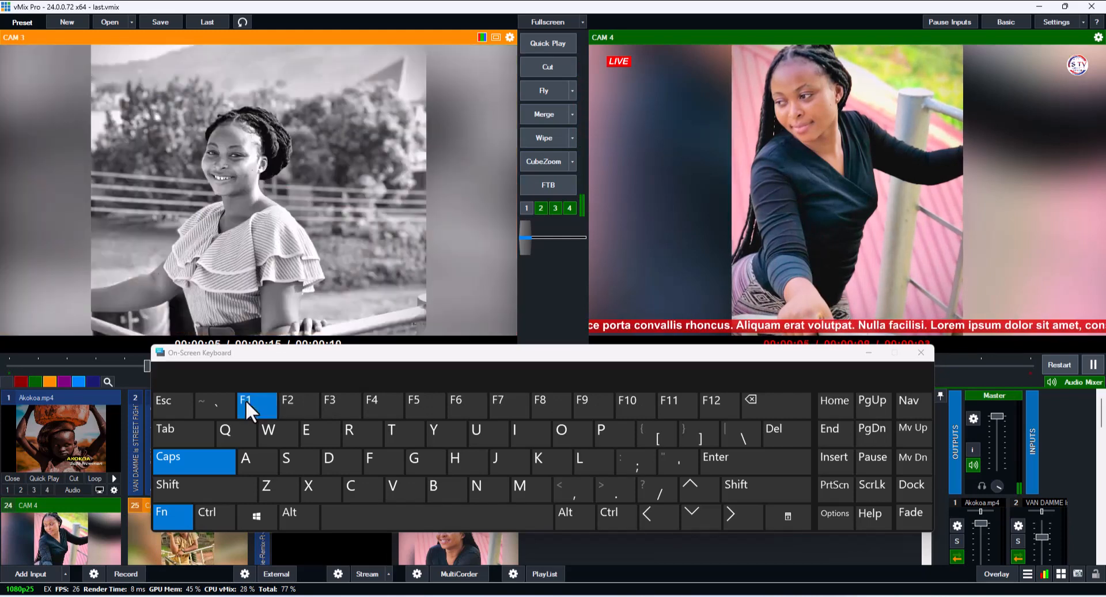
click(302, 403)
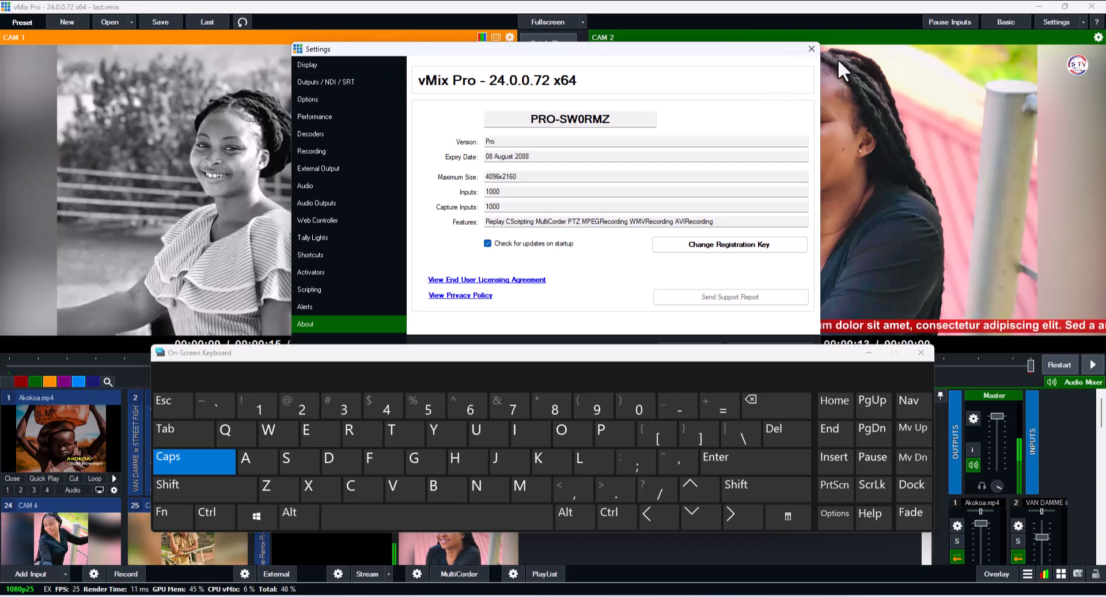
- Clear the Settings window and the on-screen keyboard out of view and get the live CAM 2 clip playing
click(812, 48)
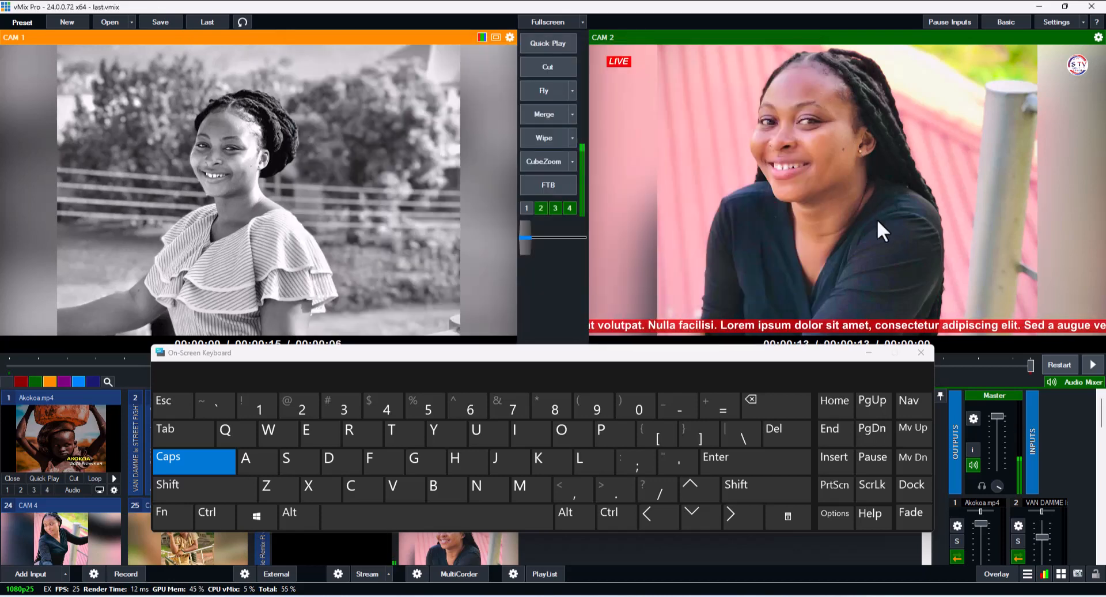
click(1080, 363)
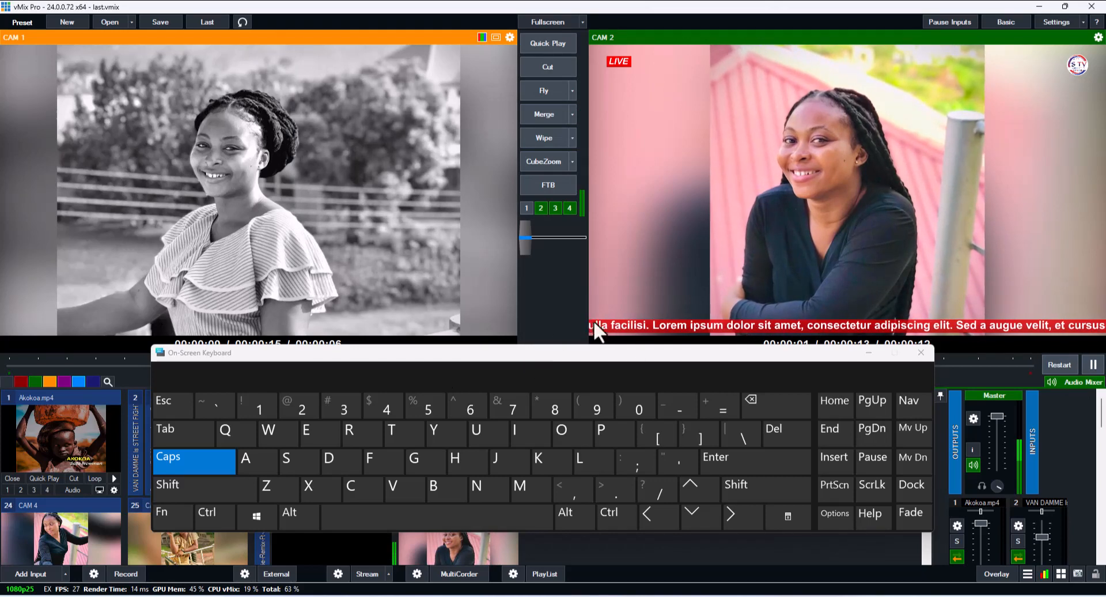
click(869, 353)
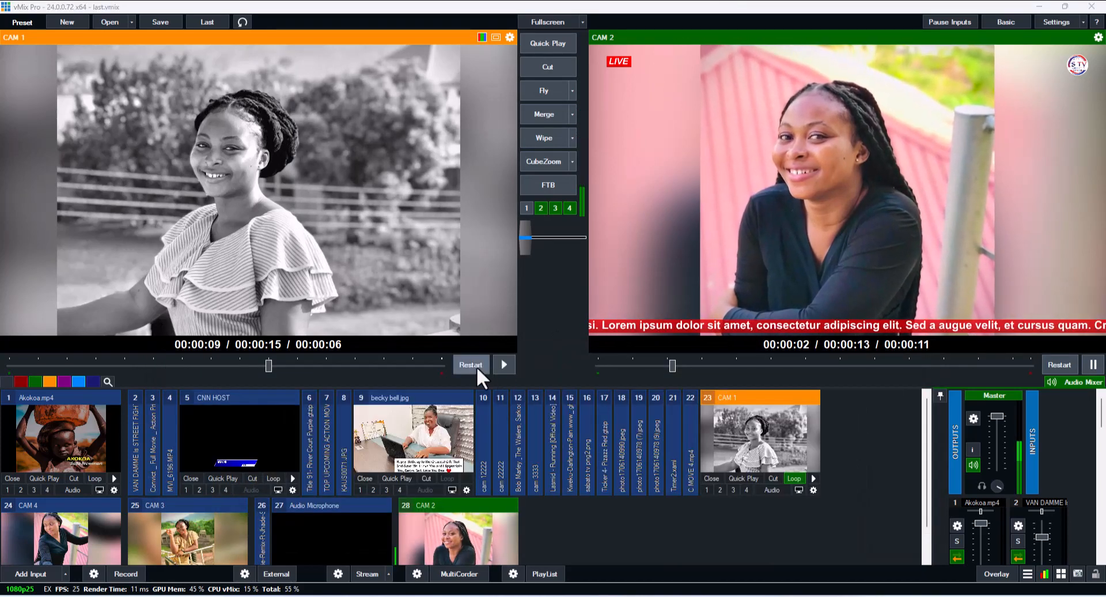
- Start playback of the CAM 1 clip in preview and replay the finished CAM 2 clip in the live output
click(503, 364)
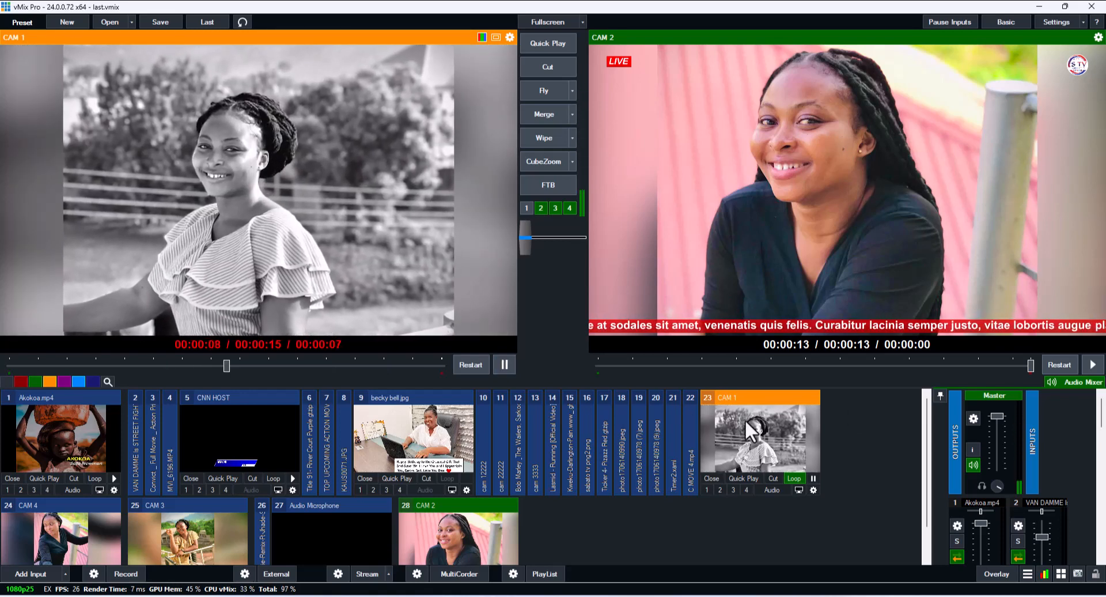
click(1095, 366)
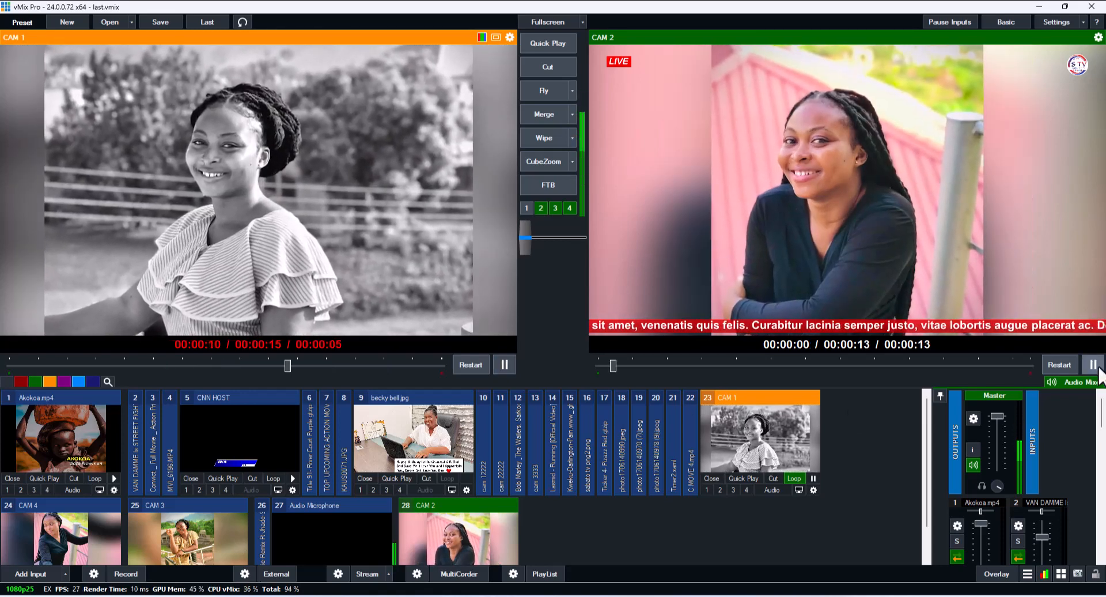